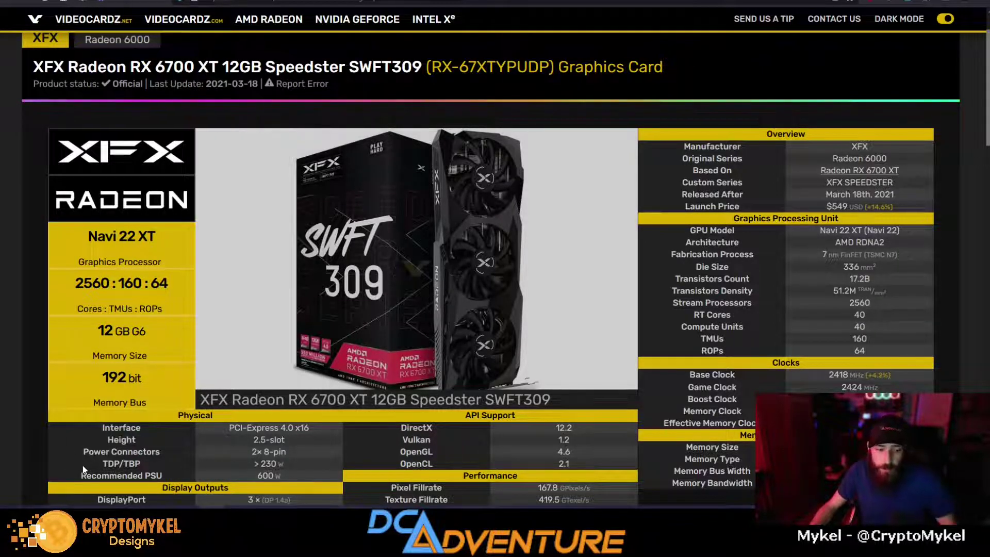
Review the XFX RX 6700 XT Speedster spec page, then check the miner running at 47.02 MH/s
mouse_move(83, 467)
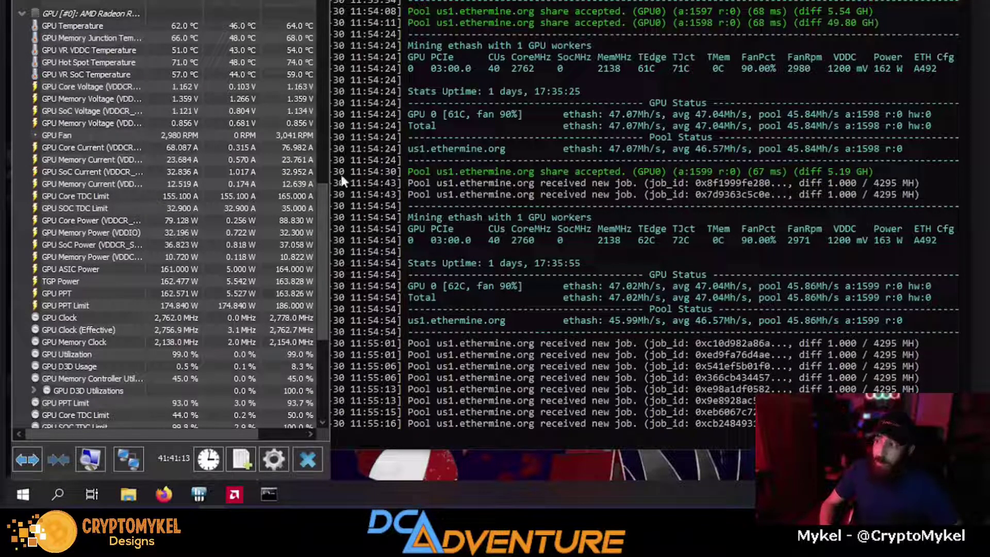
Read the HWiNFO sensor tooltips, then stop the miner and close its console
mouse_move(109, 162)
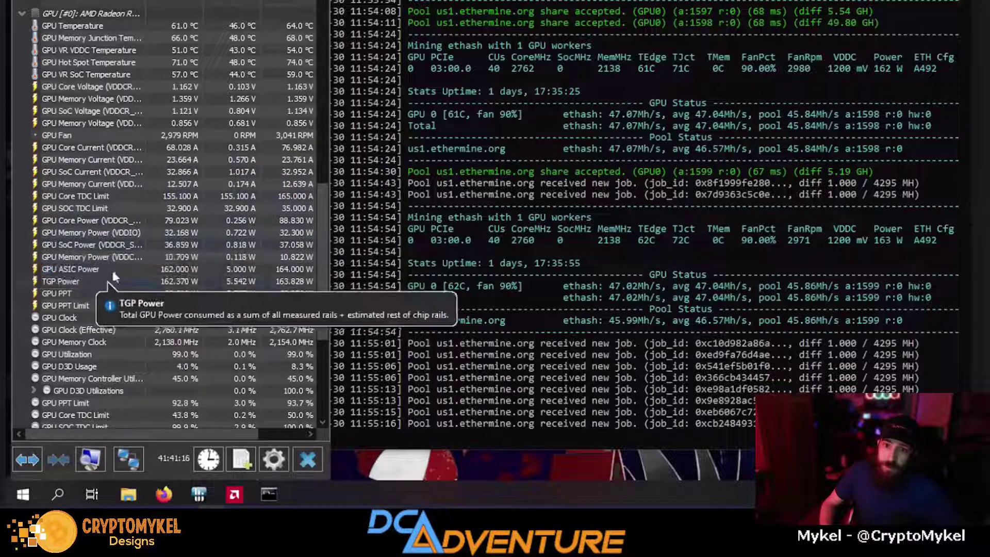
mouse_move(103, 58)
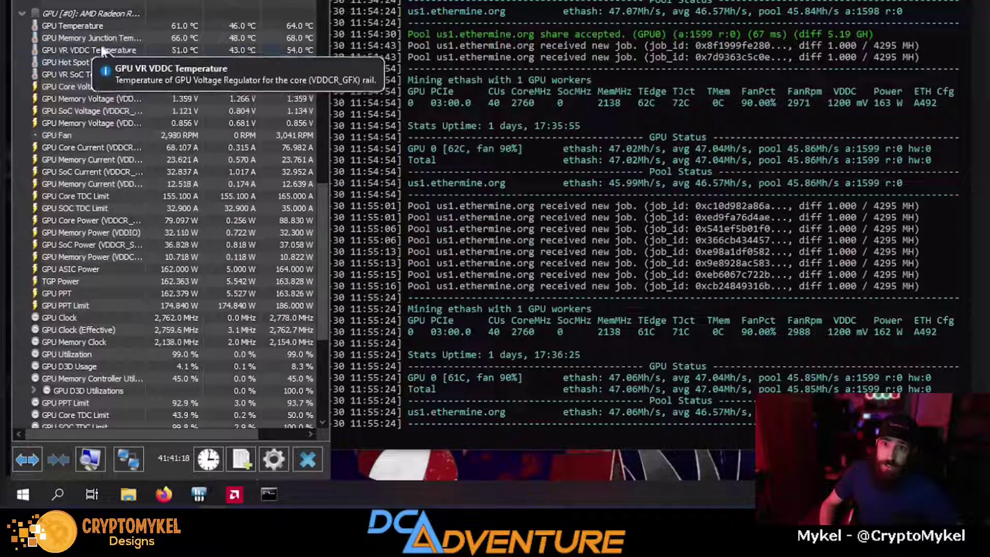
mouse_move(95, 38)
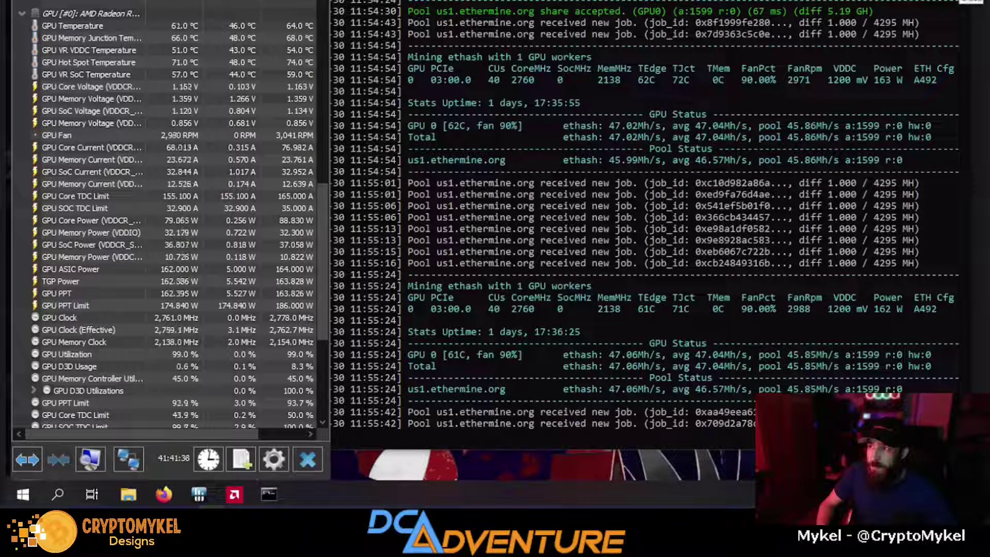
key("alt+F4")
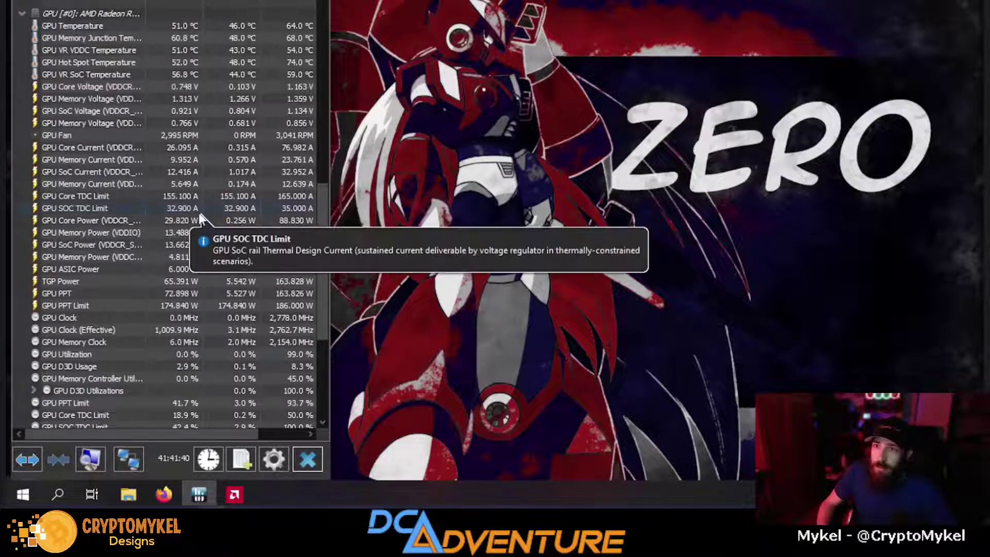
Open videocardz.com in a new Firefox tab
left_click(164, 494)
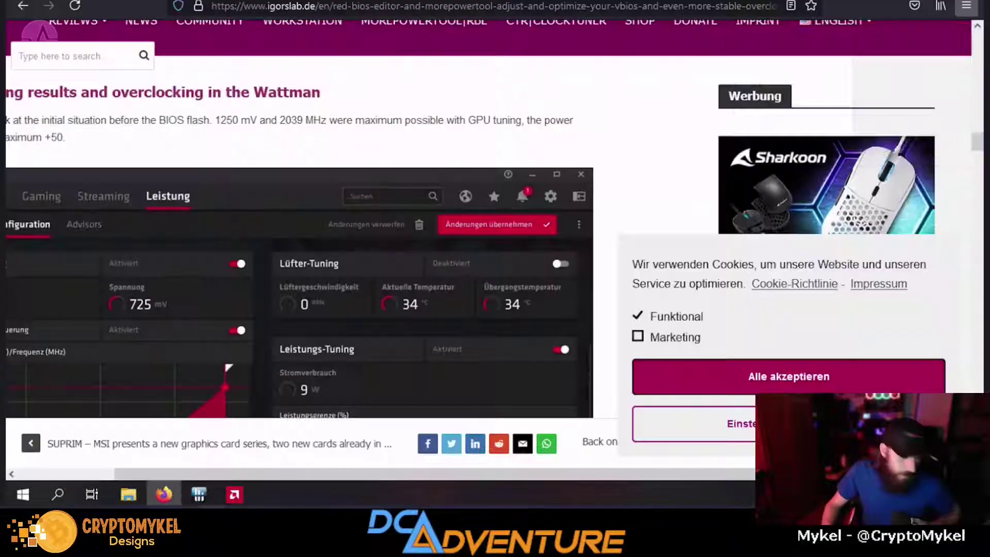
key("ctrl+t")
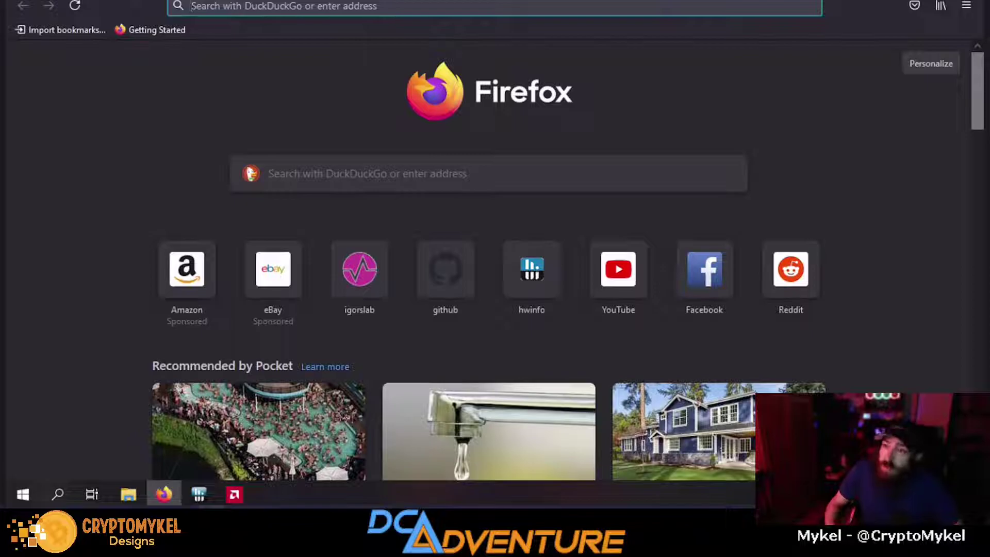
type("videocard")
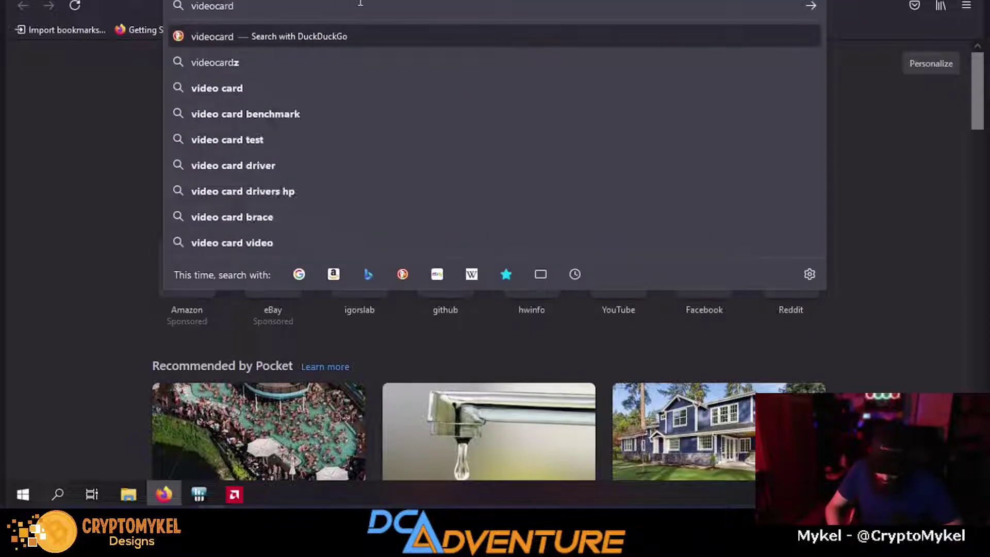
type("z.com")
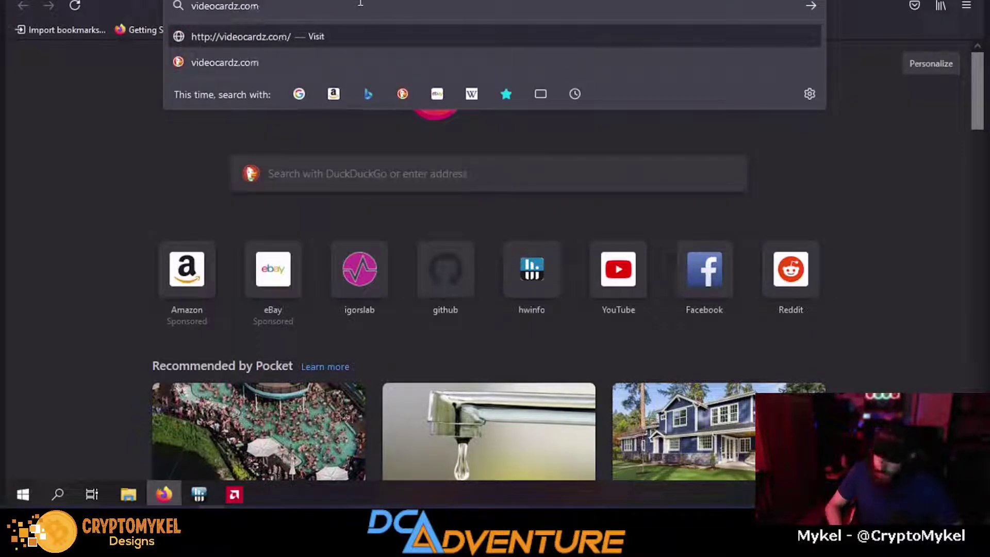
key("Return")
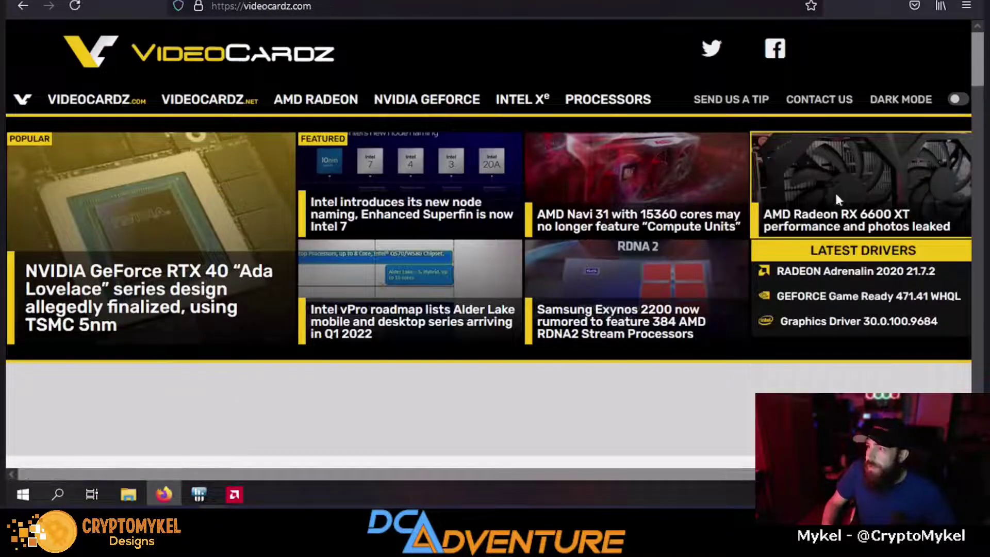
Open the Radeon Adrenalin 21.7.2 driver post and scroll through its download options
left_click(866, 278)
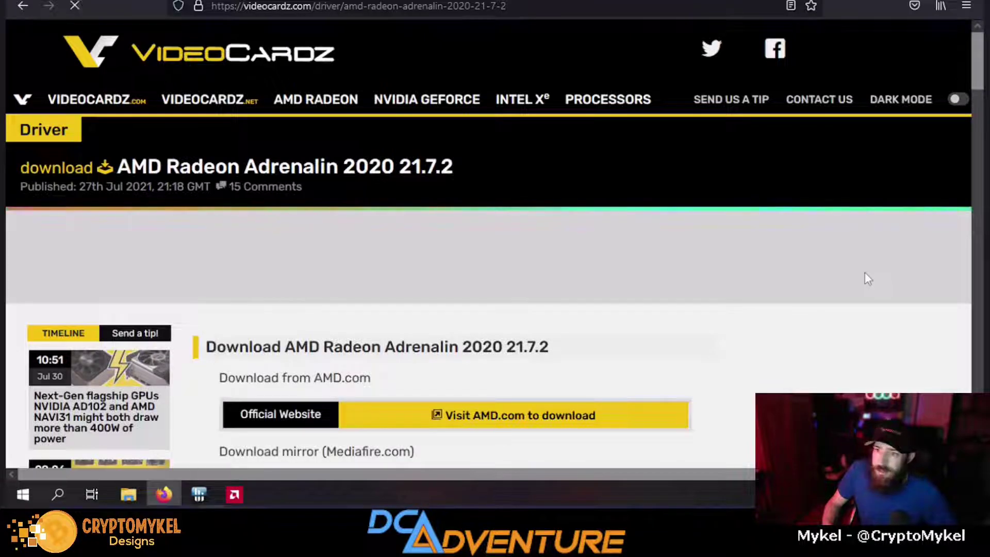
scroll(509, 327, "down", 1)
scroll(509, 327, "down", 5)
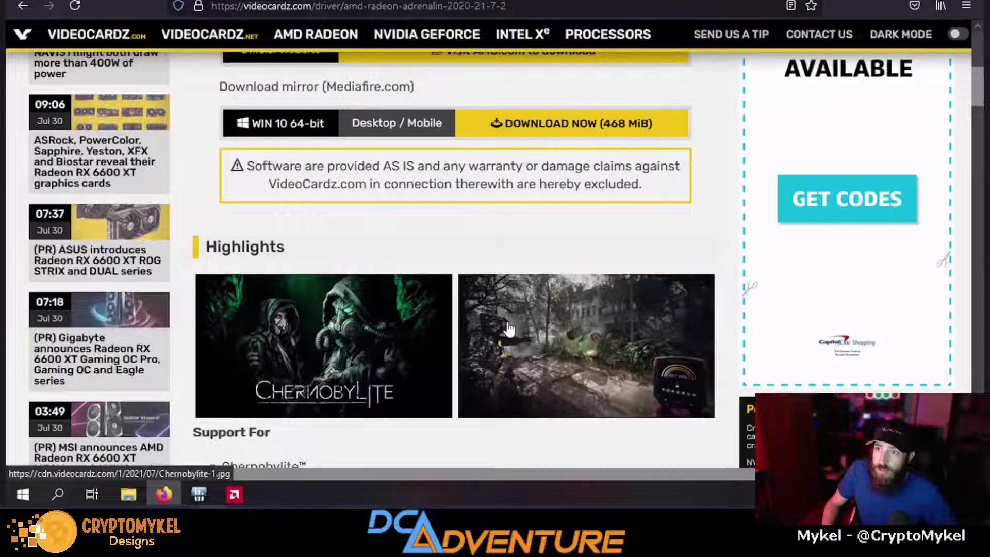
scroll(509, 327, "down", 3)
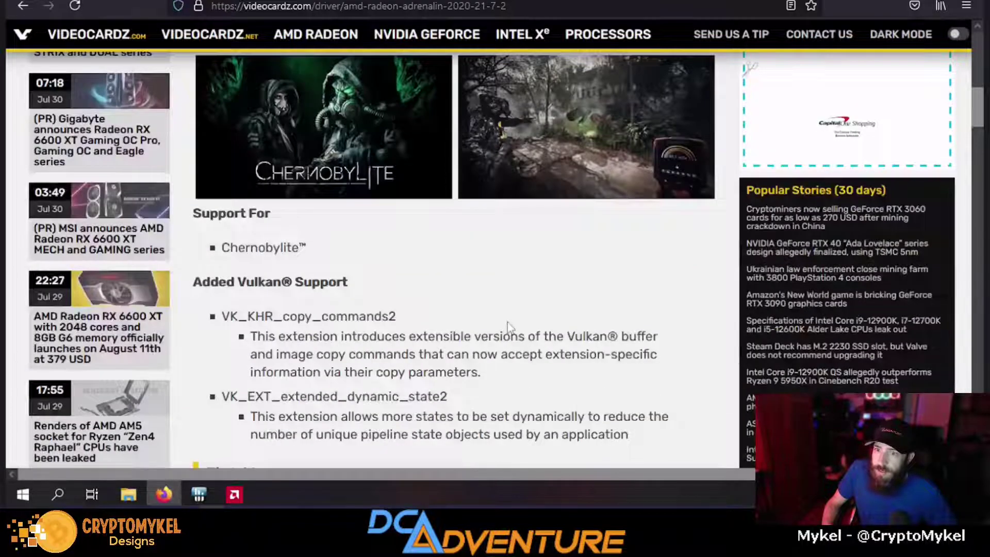
scroll(509, 327, "down", 9)
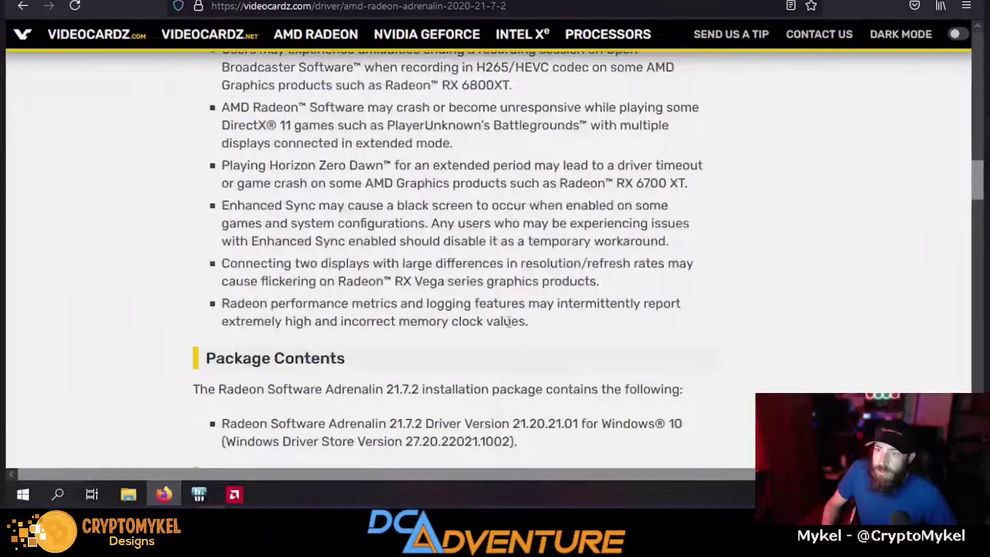
scroll(509, 324, "down", 6)
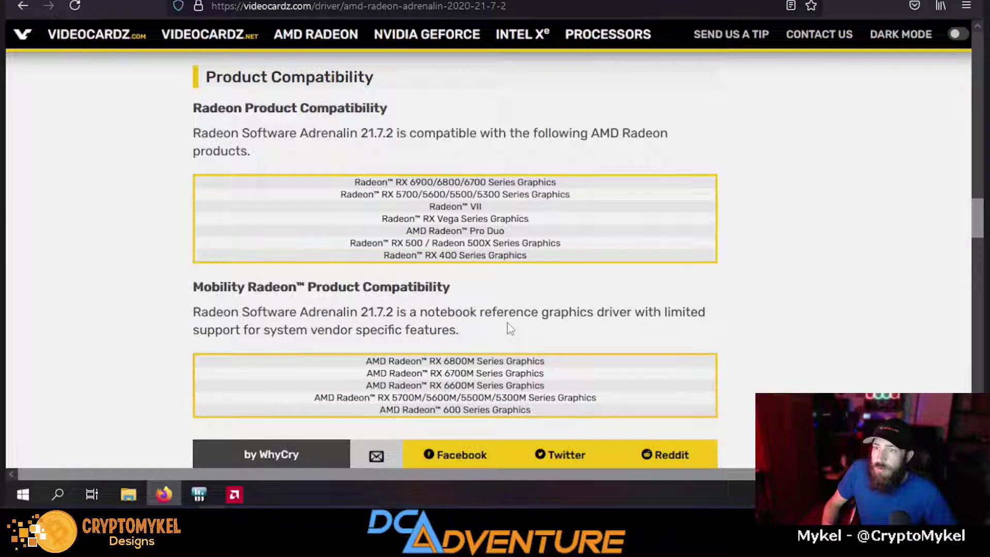
scroll(507, 323, "down", 6)
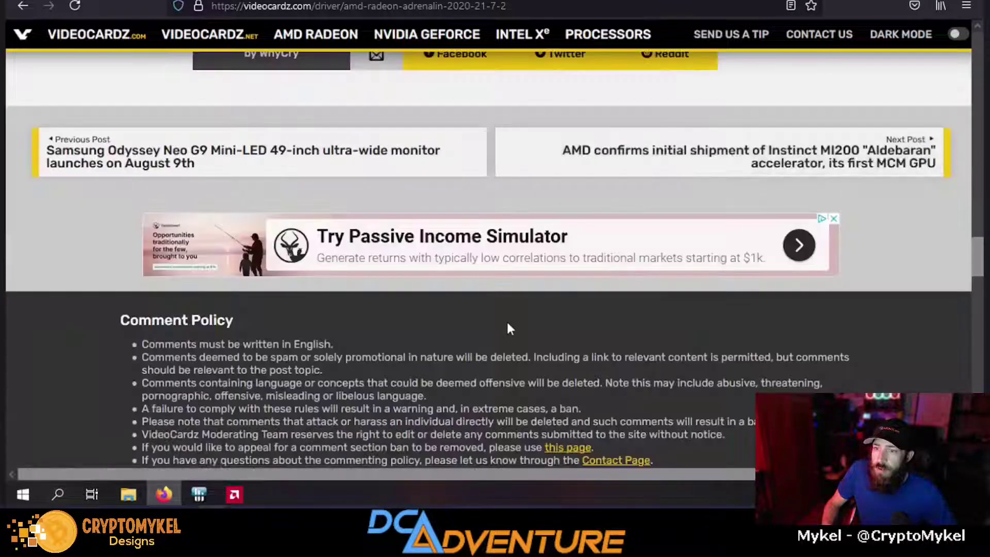
scroll(507, 324, "up", 8)
scroll(508, 327, "up", 8)
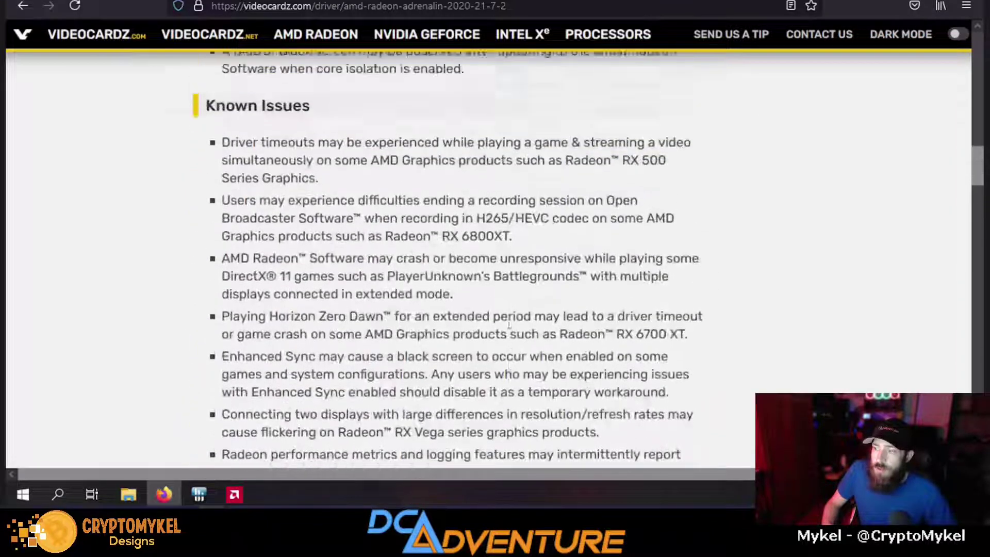
scroll(508, 326, "up", 8)
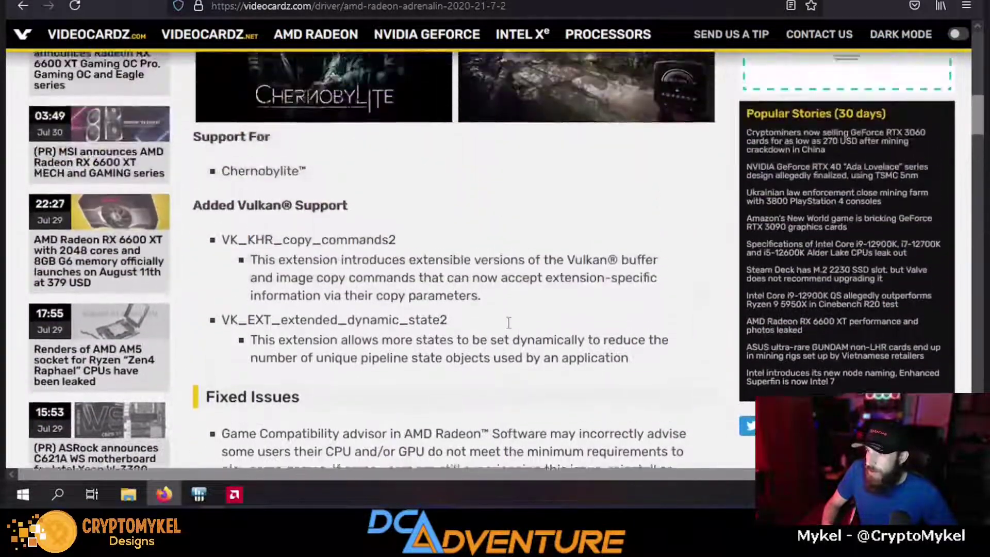
scroll(508, 327, "up", 2)
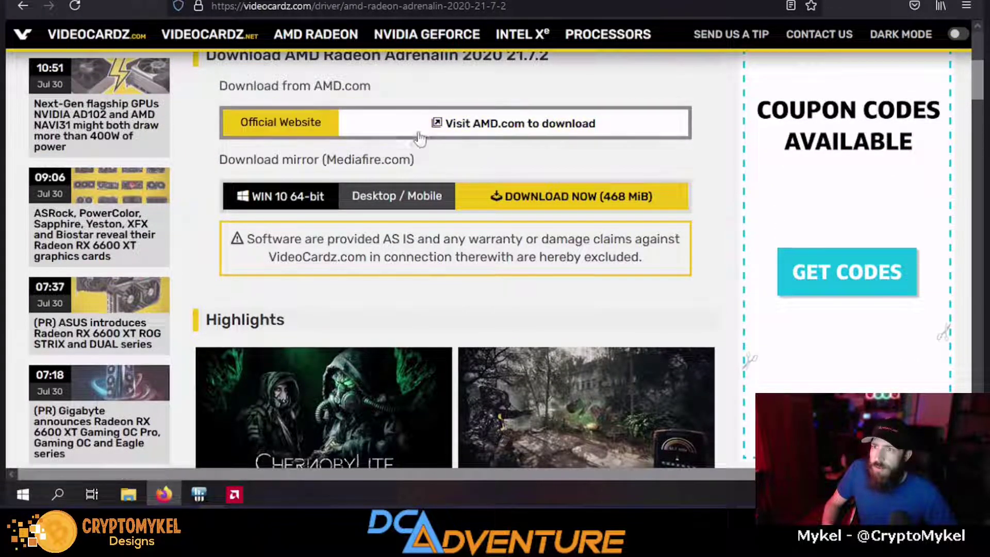
Save the Adrenalin 21.6.1 Recommended driver installer from AMD.com and dismiss the sign-up popup
left_click(426, 115)
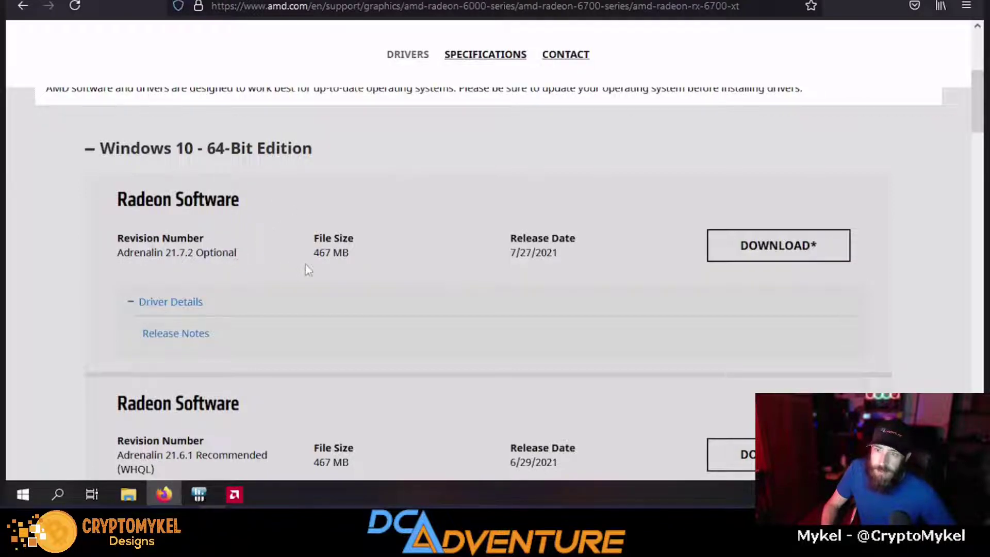
scroll(308, 269, "down", 6)
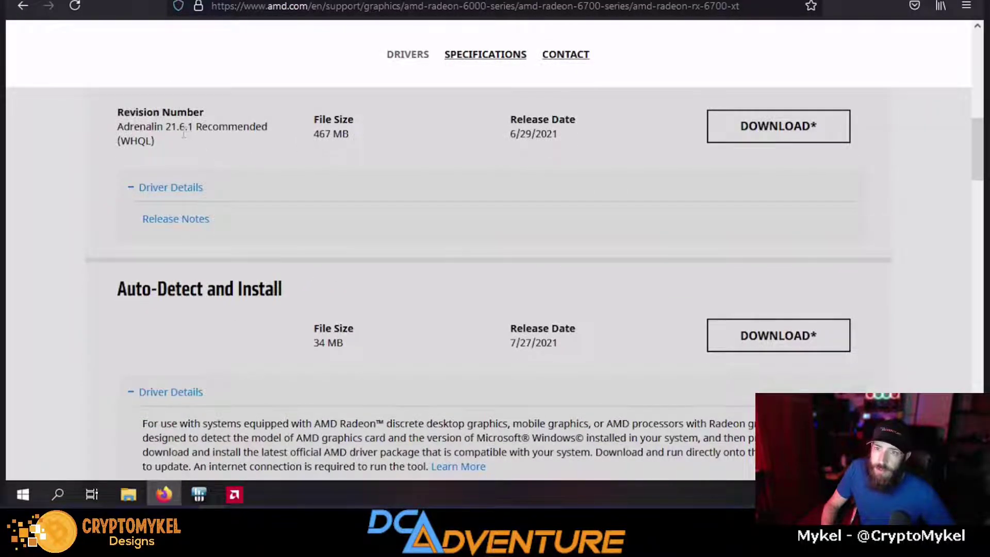
scroll(239, 144, "down", 3)
scroll(239, 140, "up", 5)
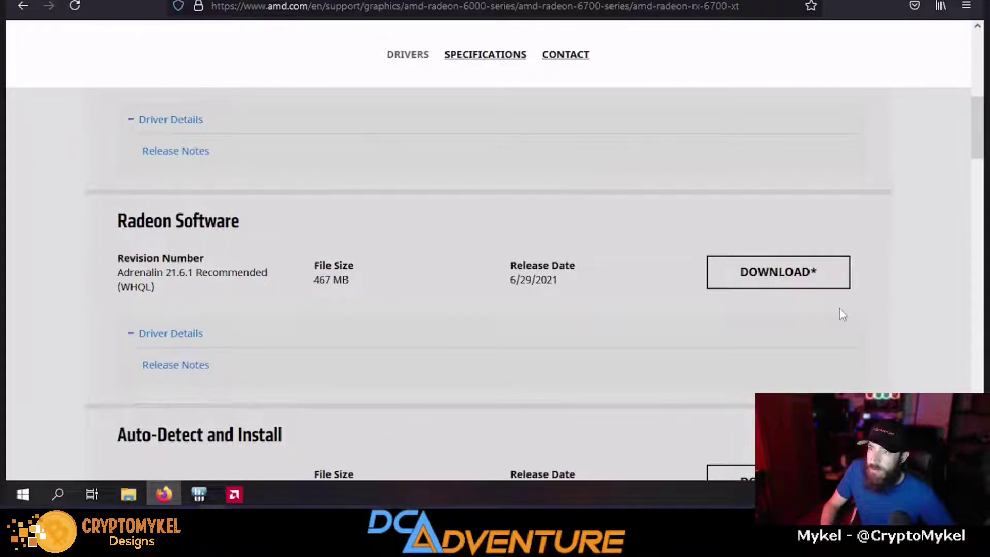
left_click(812, 281)
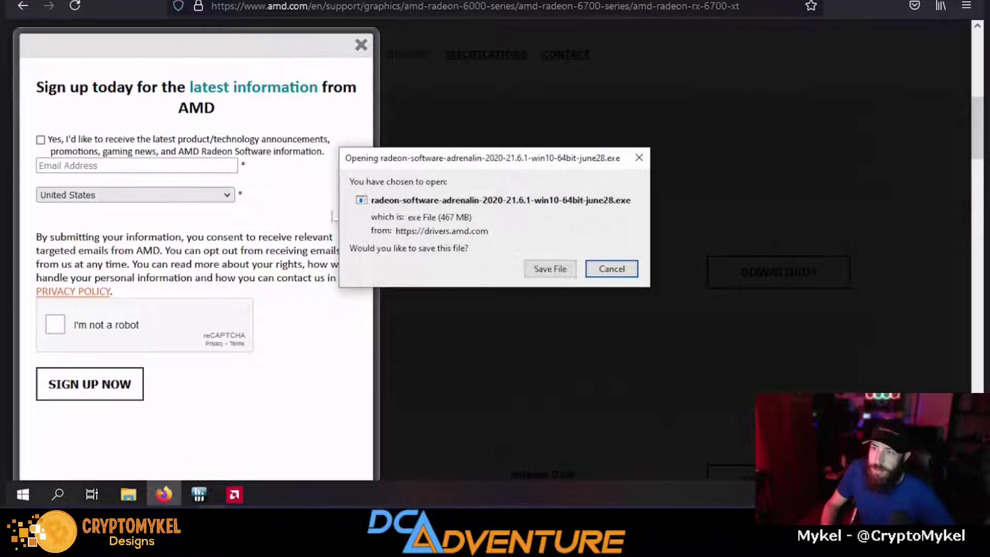
left_click(565, 270)
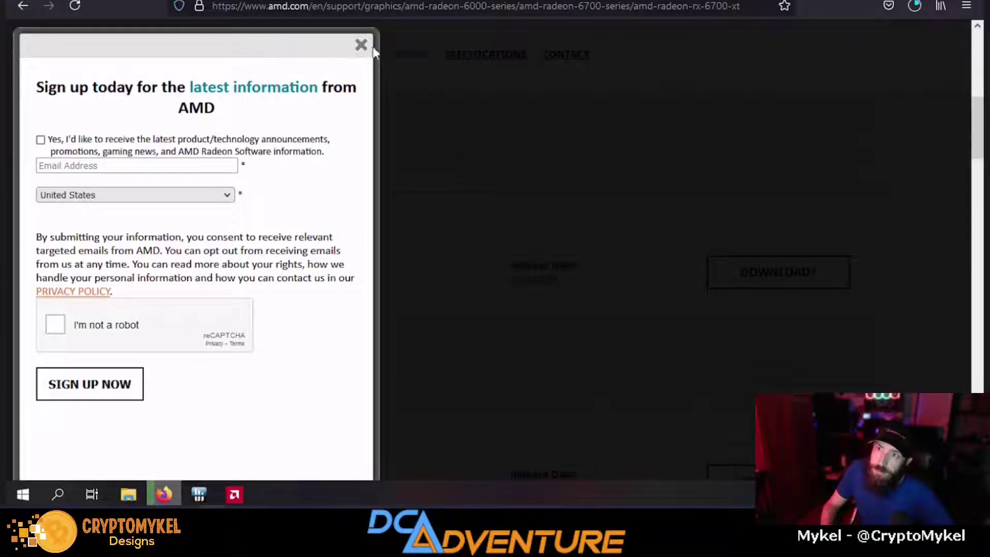
left_click(360, 44)
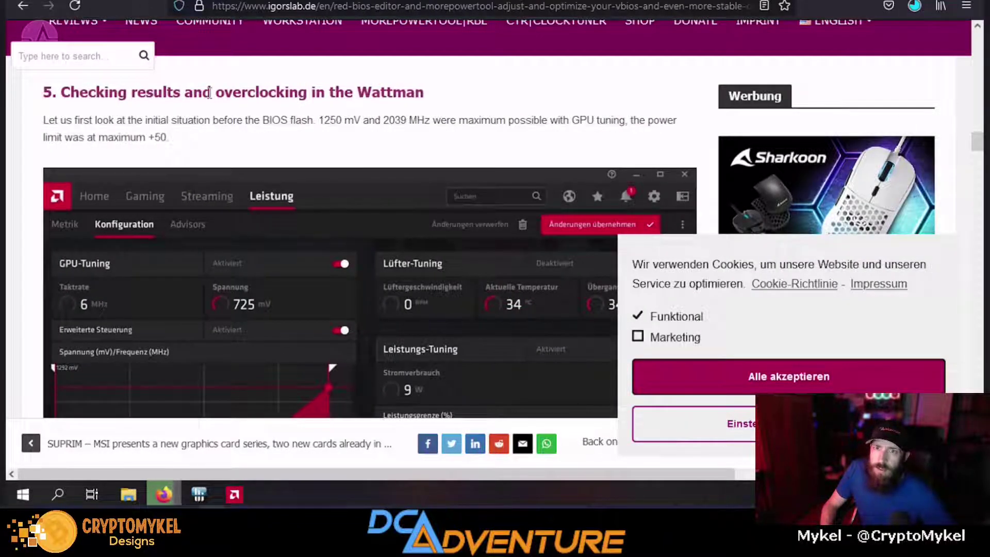
Download and save MorePowerTool_Setup_1_3_5.exe from the igorslab.de article
scroll(403, 236, "down", 10)
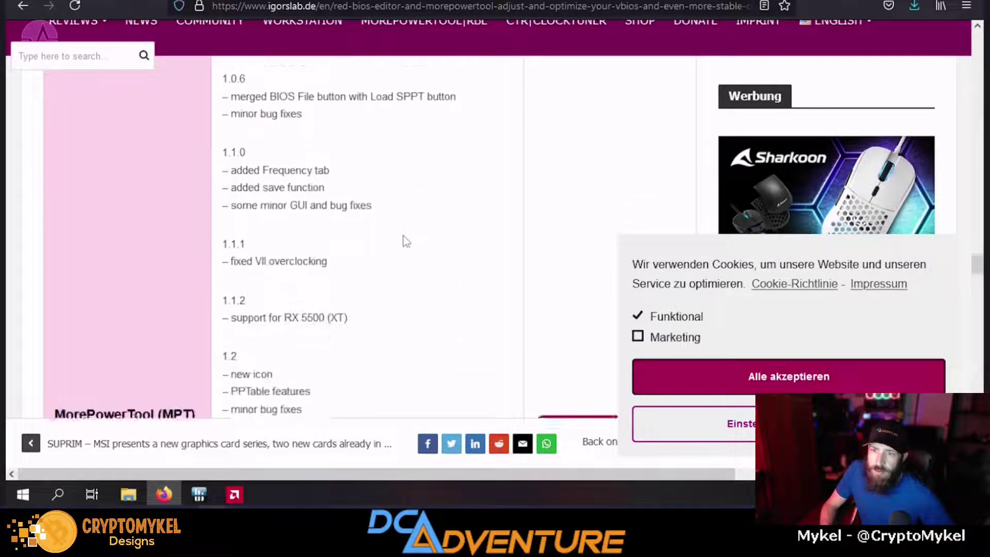
scroll(407, 241, "down", 3)
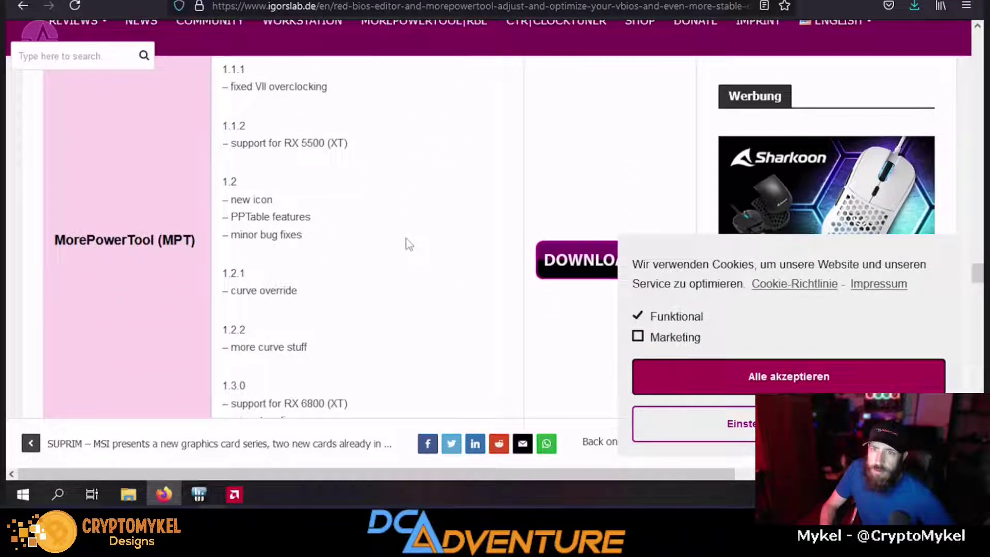
scroll(407, 243, "down", 2)
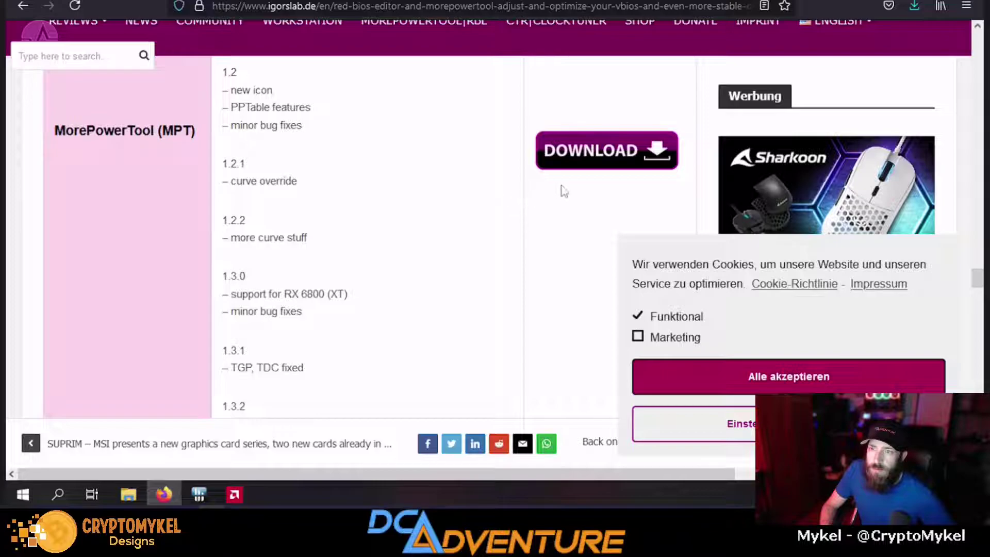
left_click(599, 154)
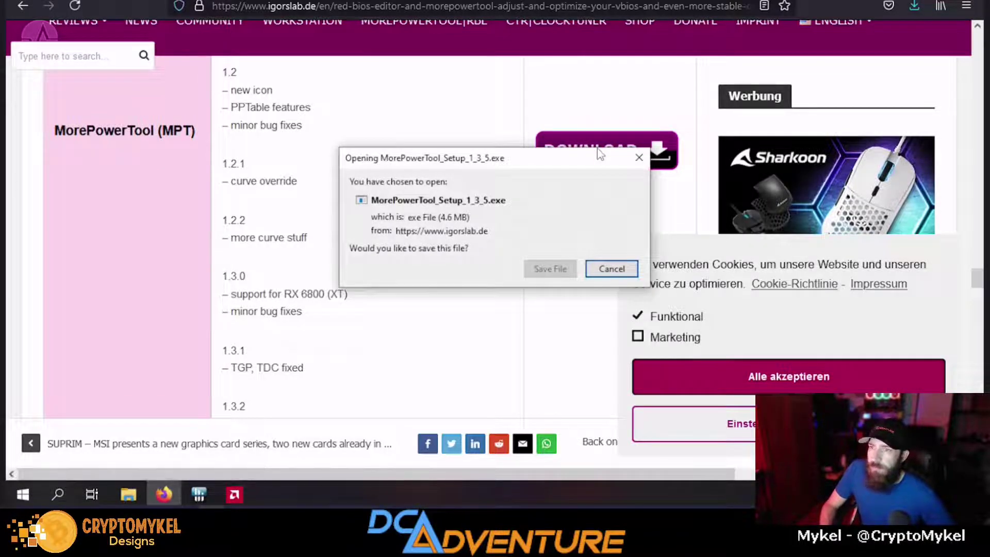
left_click(563, 275)
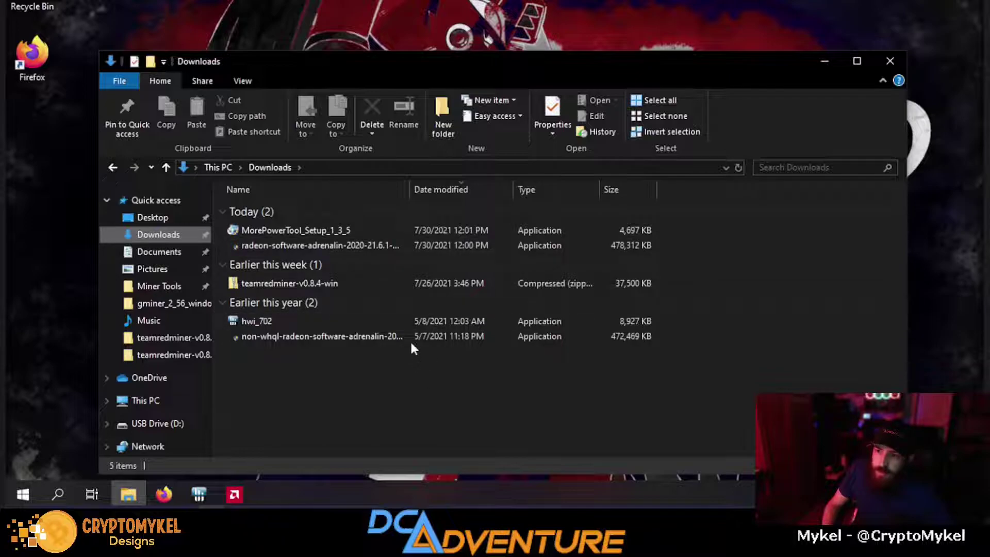
Run the radeon-software-adrenalin installer from the Downloads folder
mouse_move(406, 339)
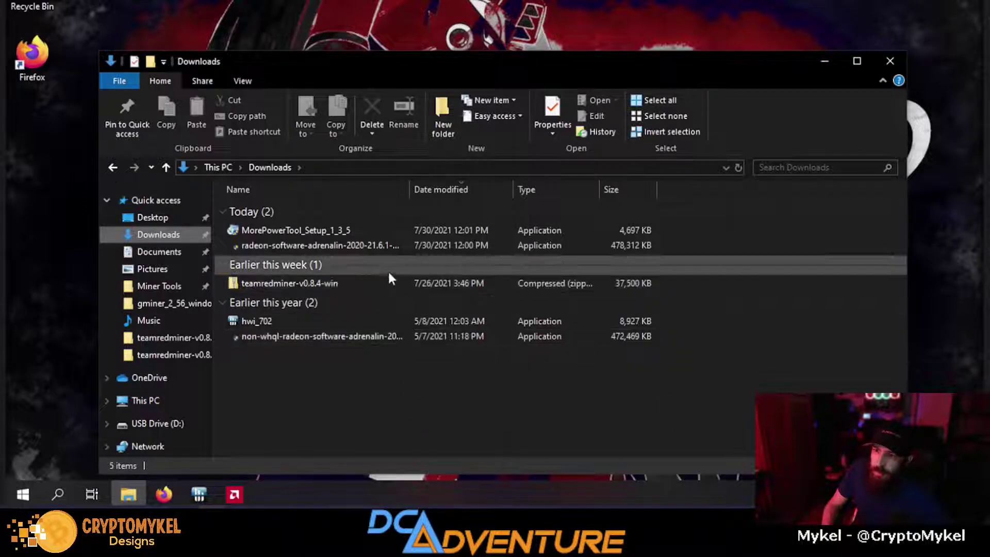
left_click(367, 245)
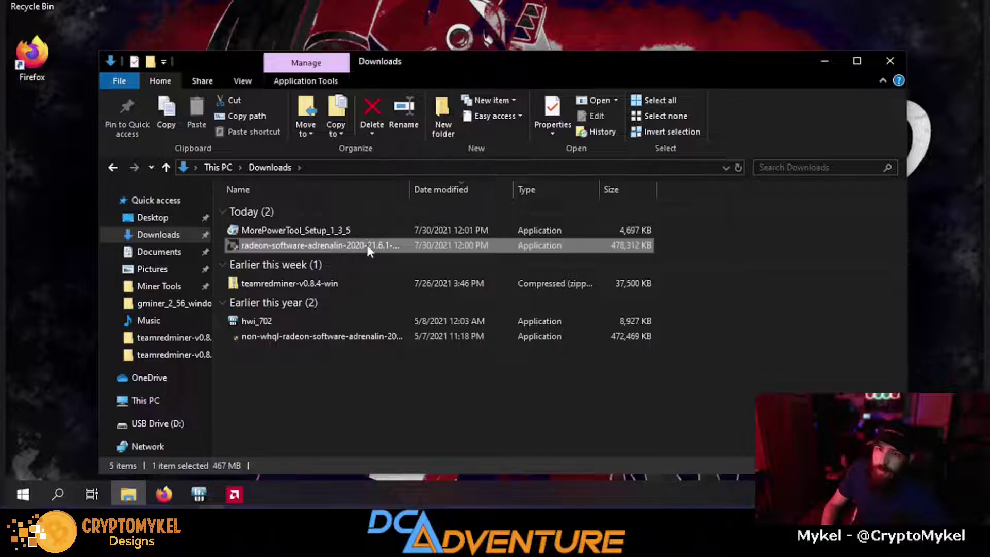
double_click(368, 245)
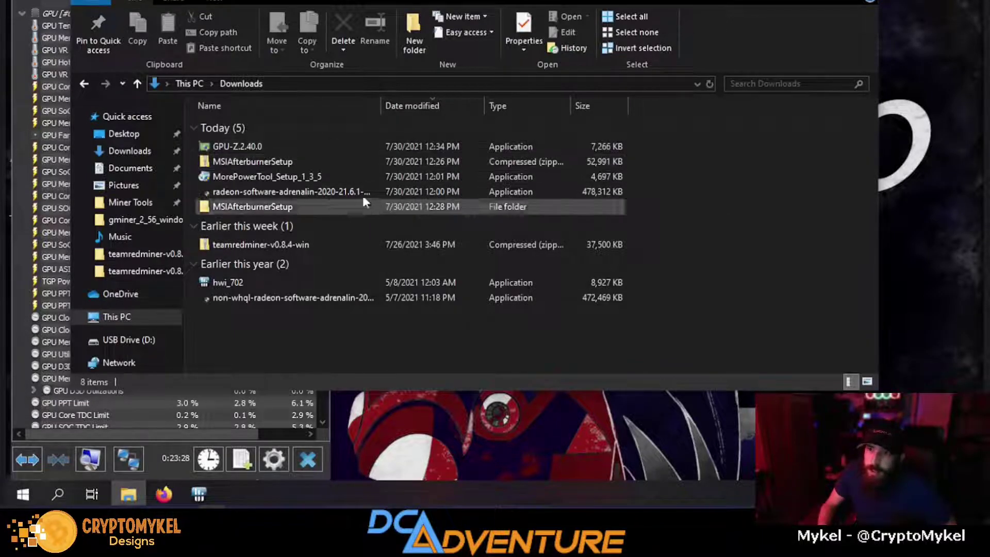
Minimize the Downloads window and HWiNFO to reveal the desktop shortcuts
mouse_move(302, 178)
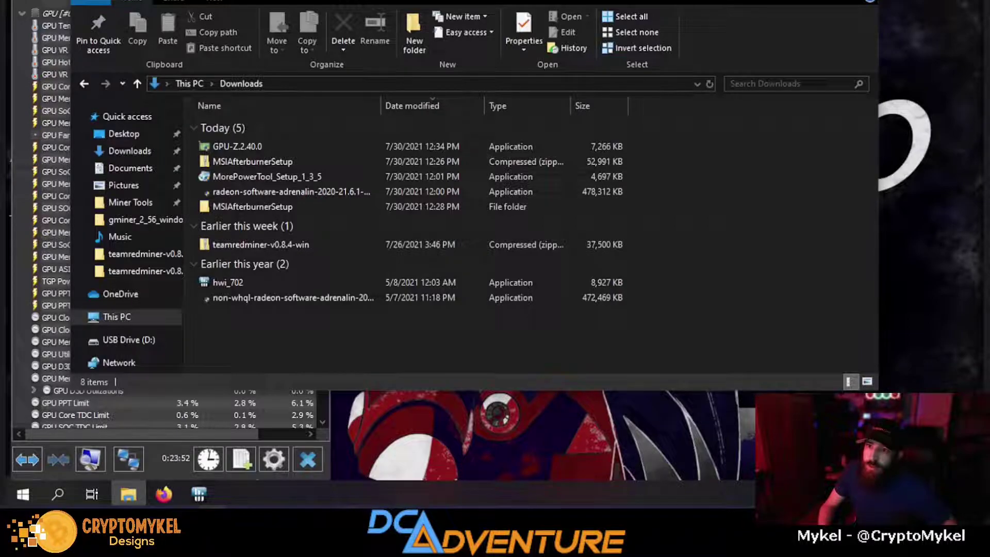
key("super+Down")
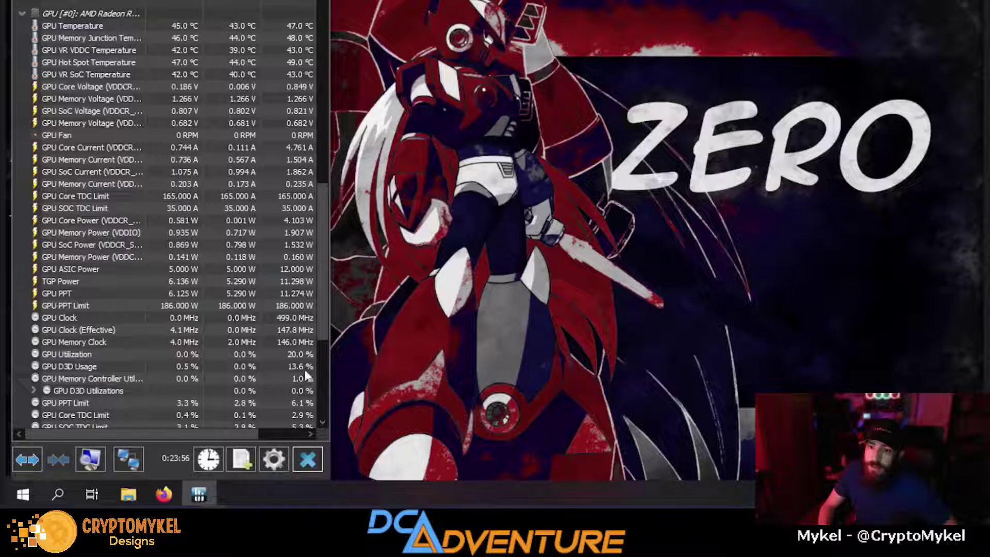
left_click_drag(562, 447, 379, 227)
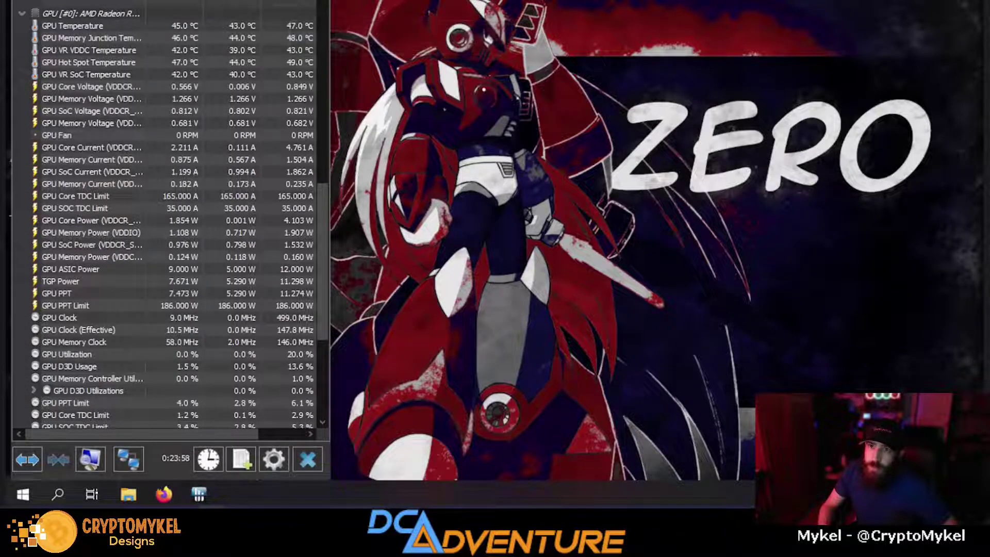
left_click(199, 495)
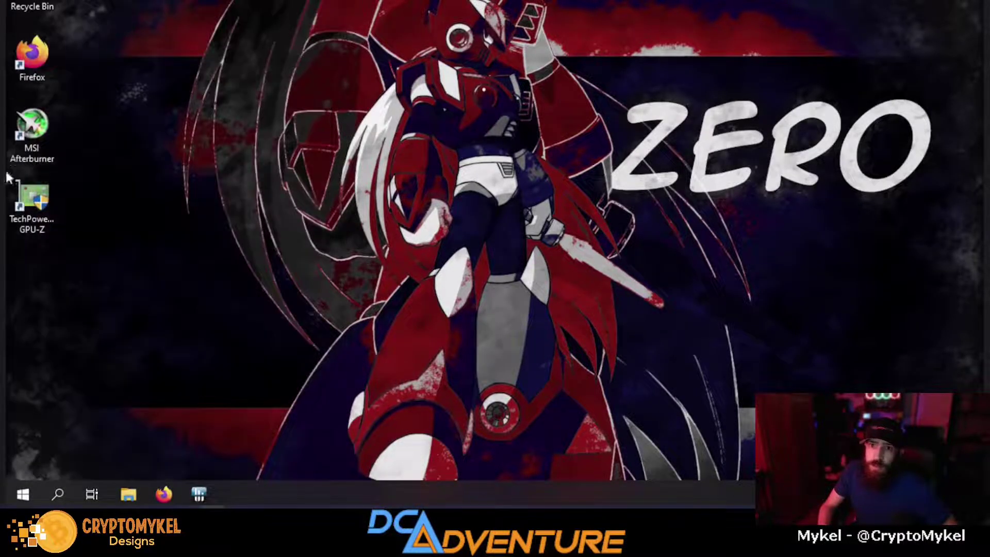
Export the RX 6700 XT BIOS to Navi 22.rom with GPU-Z, then close GPU-Z
double_click(33, 190)
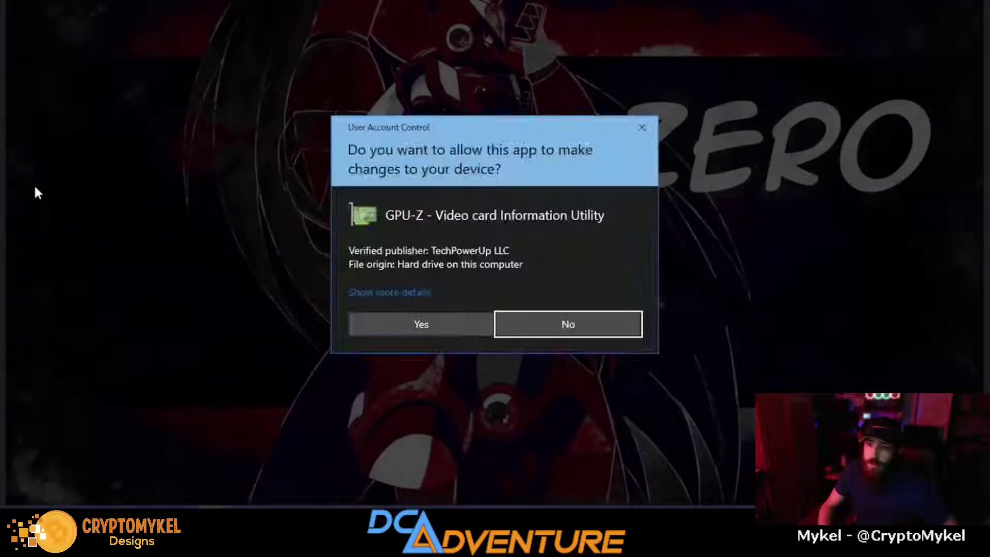
left_click(421, 324)
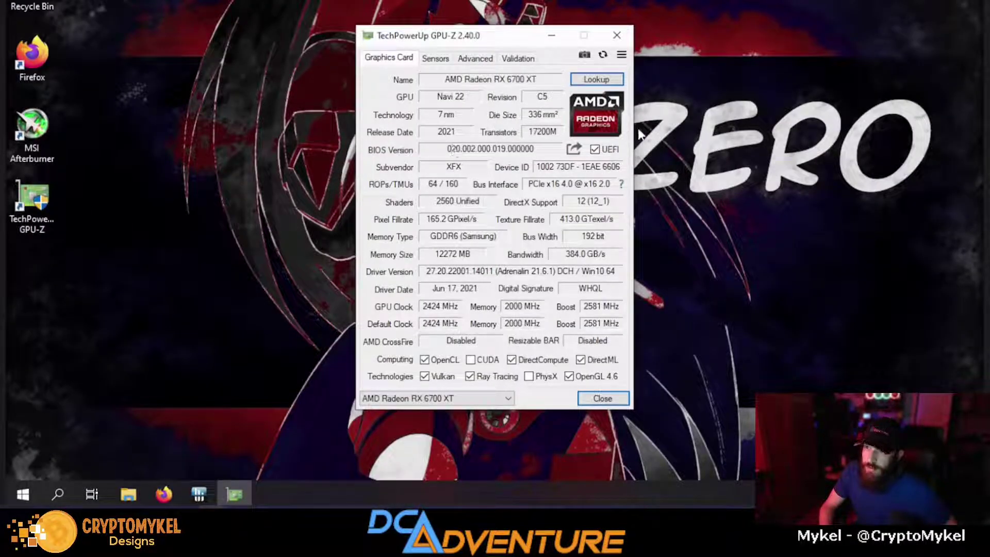
left_click(575, 149)
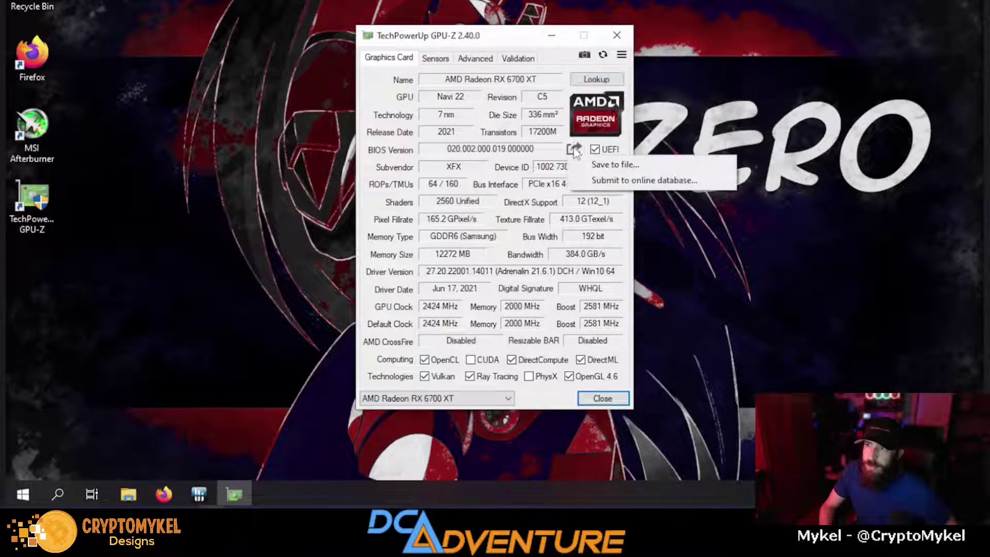
left_click(594, 164)
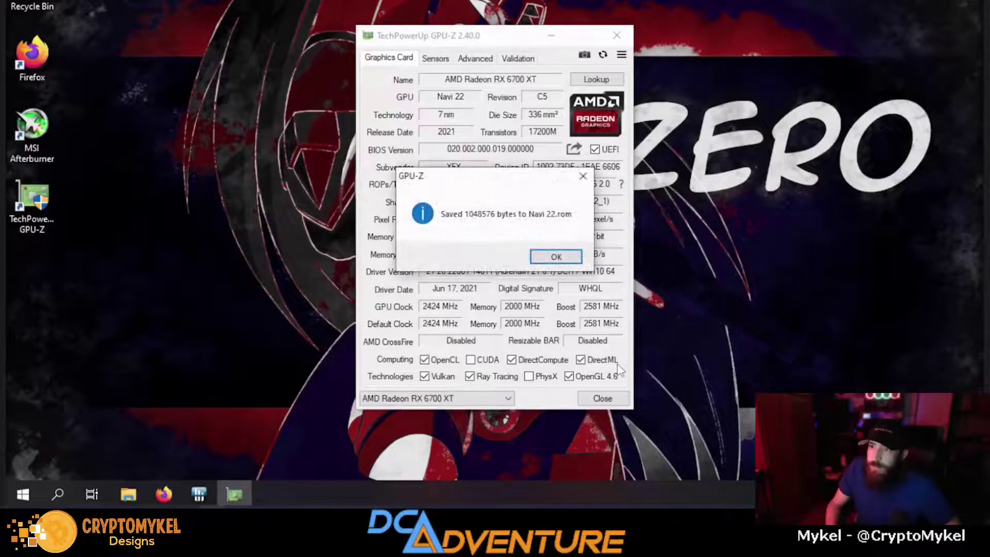
left_click(558, 259)
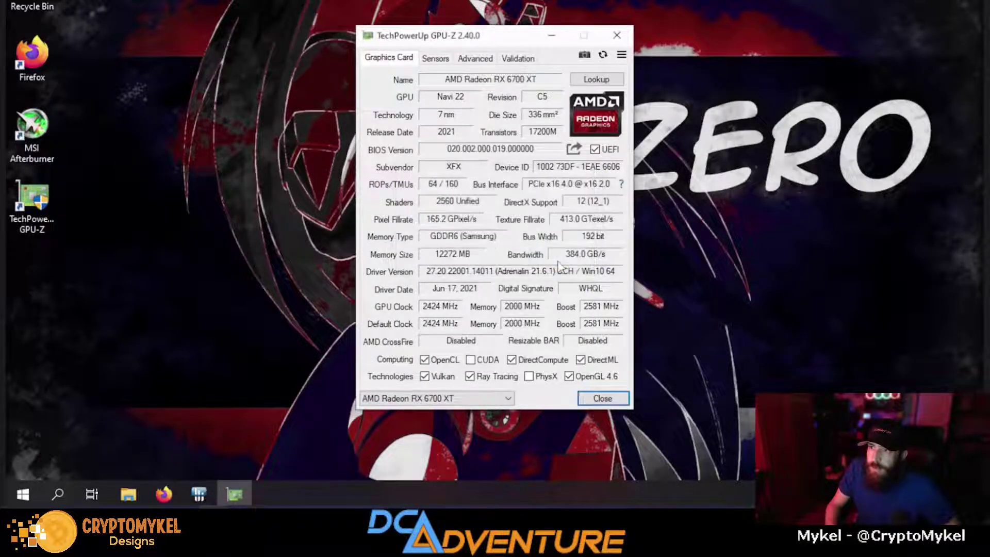
left_click(616, 37)
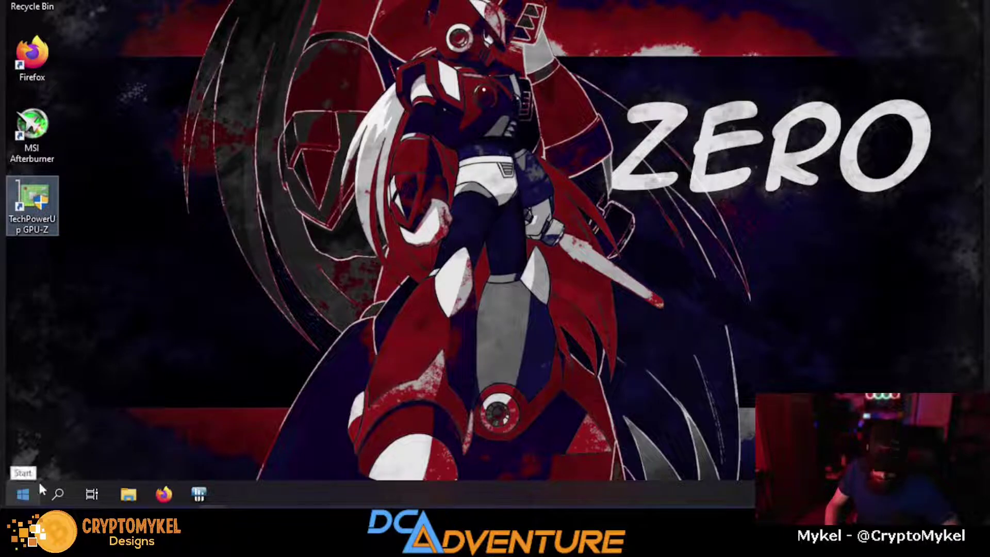
Launch MorePowerTool from Windows search with administrator rights
left_click(93, 459)
key("super")
type("more")
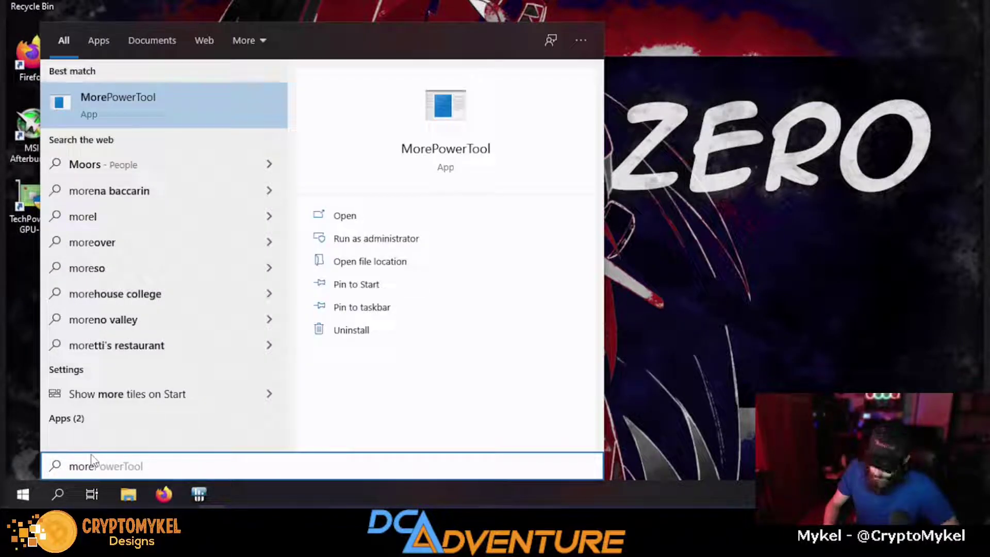
key("Return")
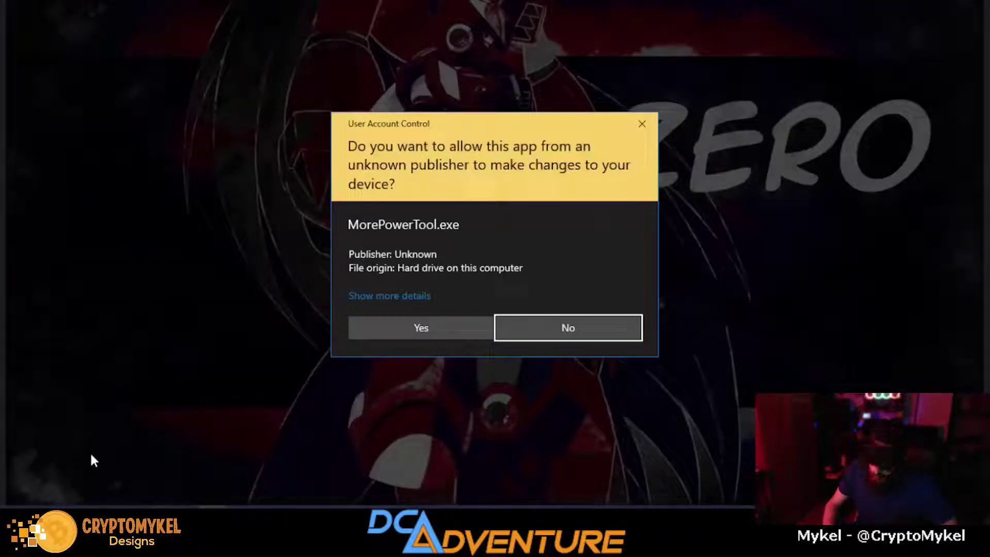
key("Left")
key("Return")
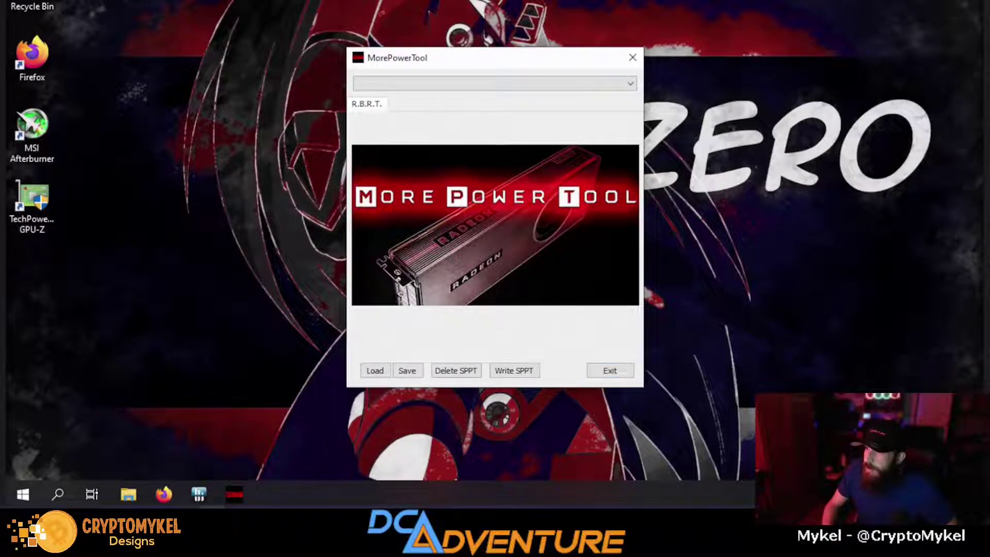
Select the RX 6700 XT and load Navi 22.rom from the XFX SWIFT309 Driver-BIOS folder
left_click(444, 88)
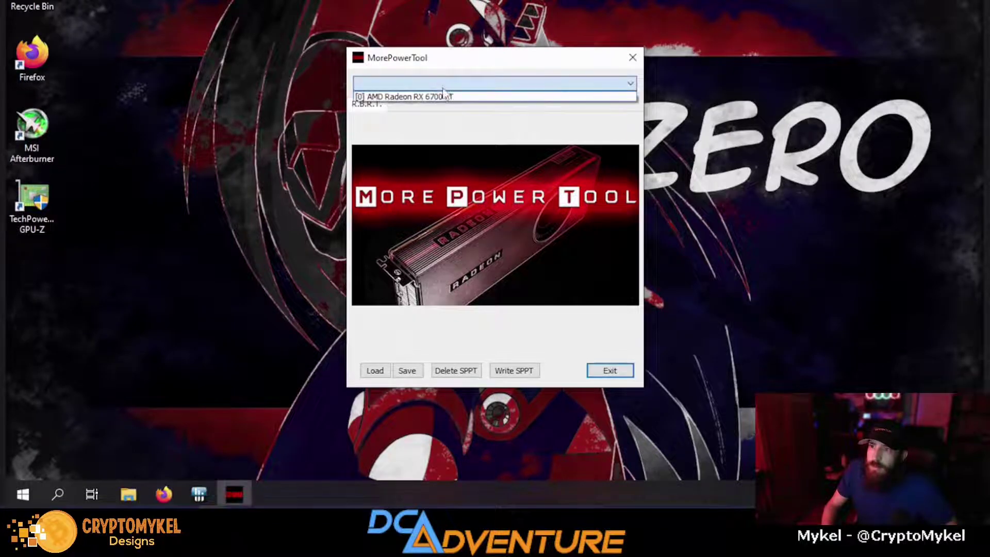
left_click(443, 96)
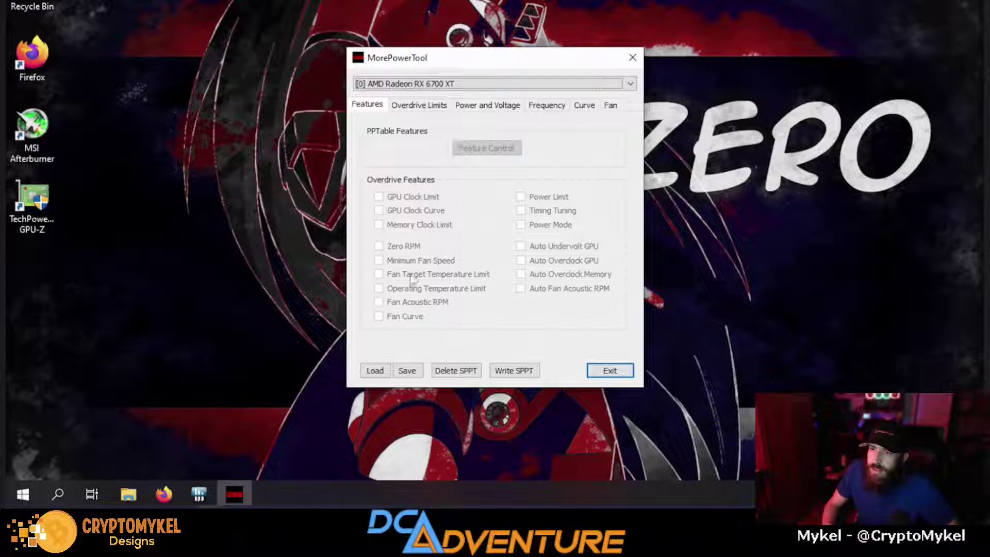
left_click(376, 370)
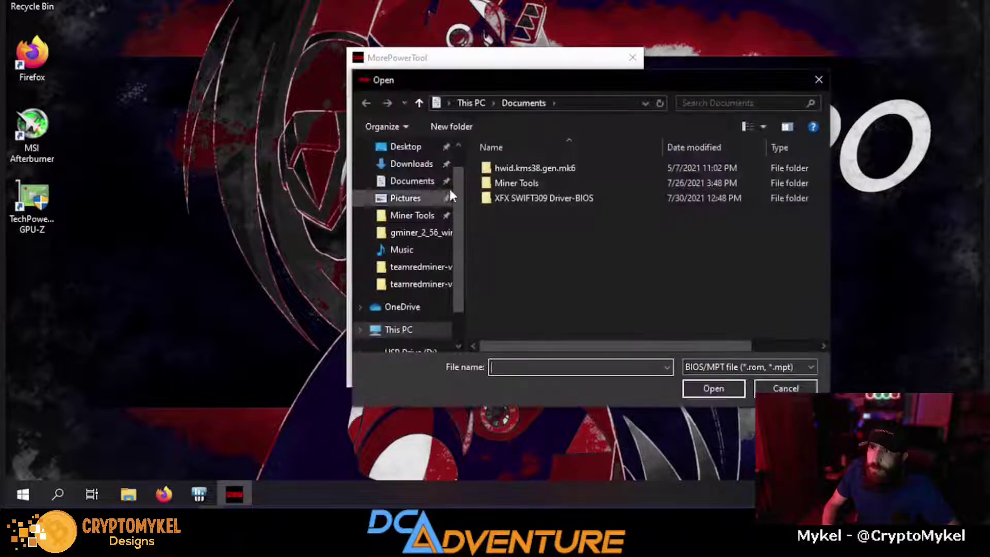
double_click(565, 194)
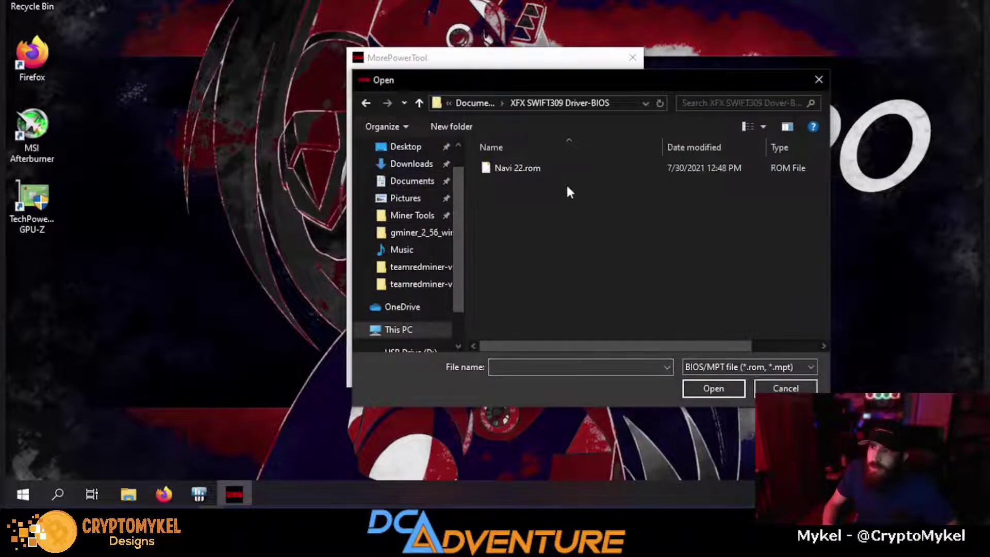
left_click(564, 169)
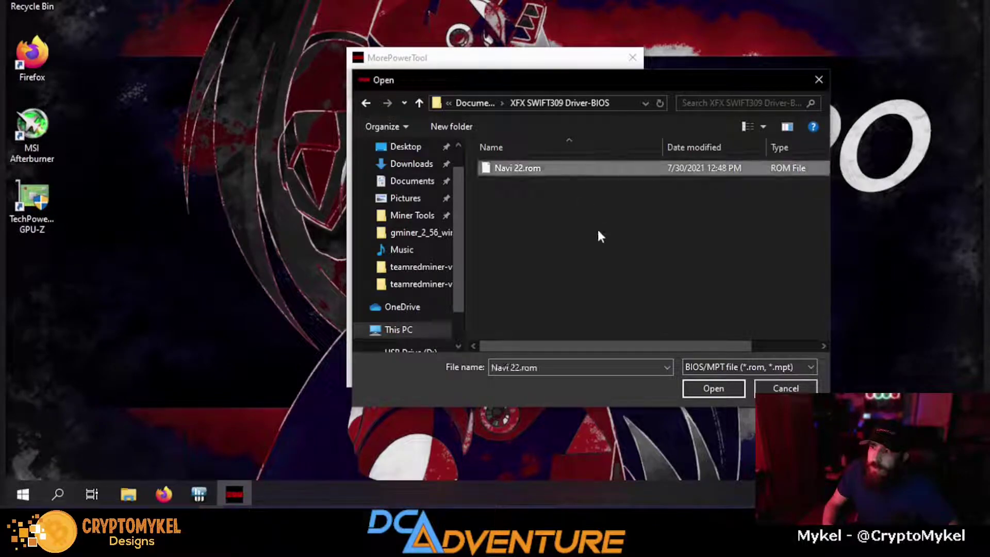
left_click(716, 390)
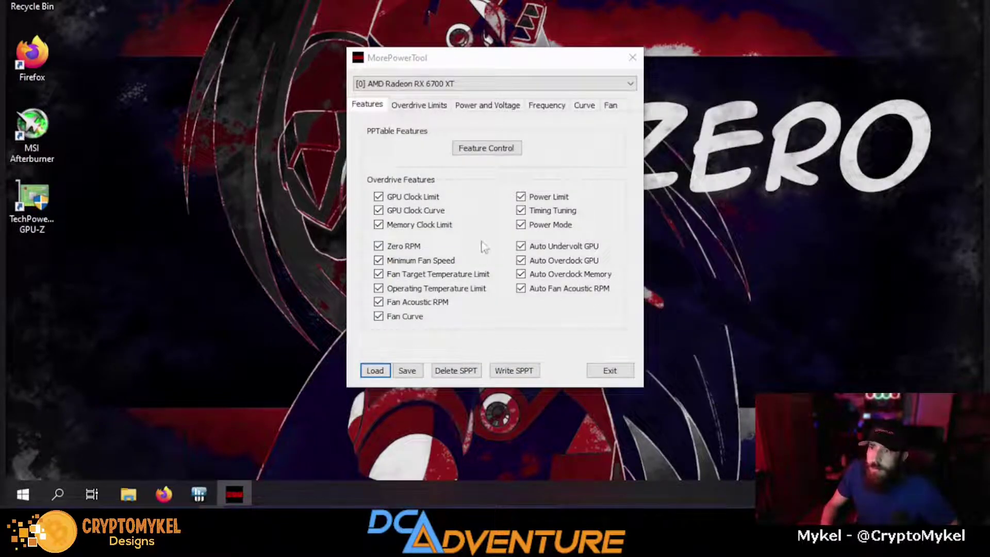
In Overdrive Limits, change the minimum Power Limit from 6 to 50
left_click(408, 110)
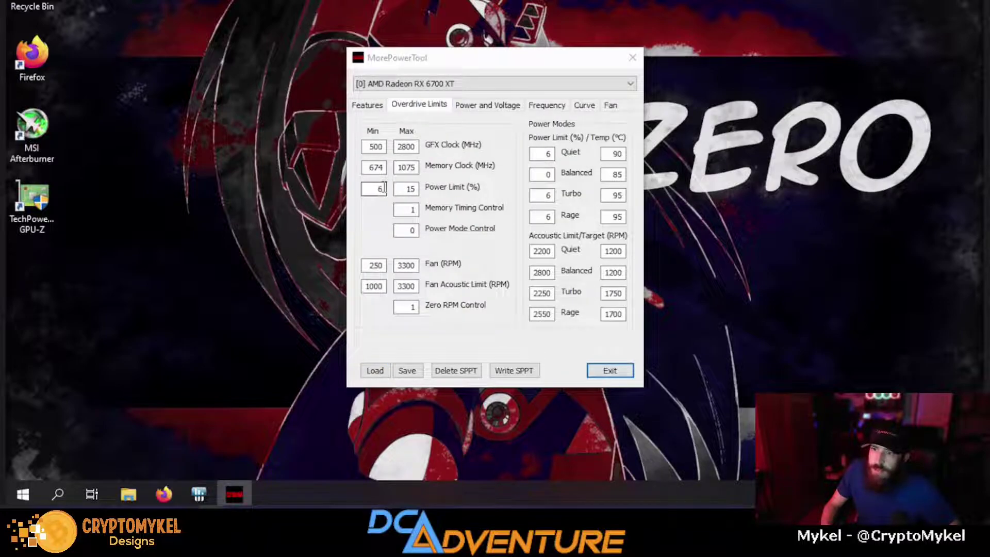
left_click_drag(383, 188, 376, 188)
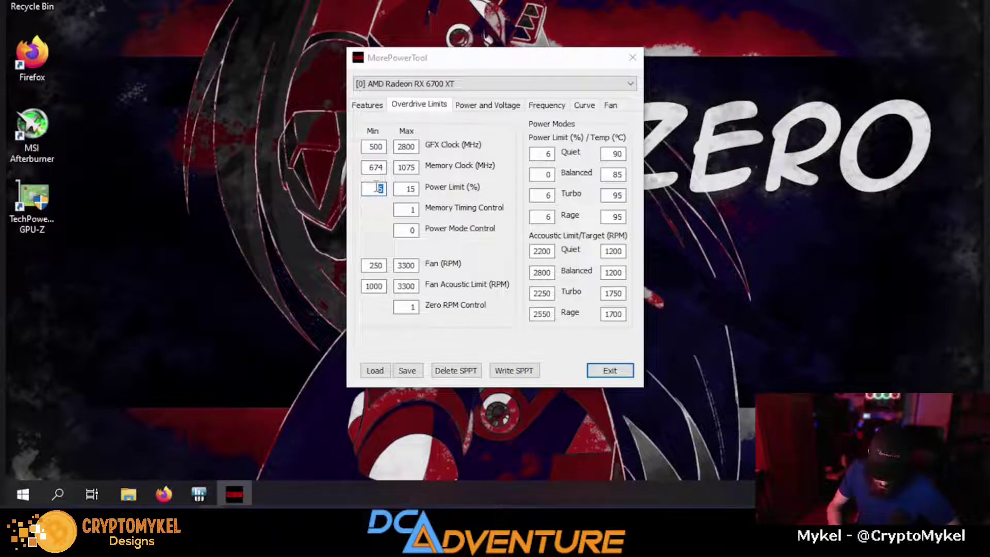
type("50")
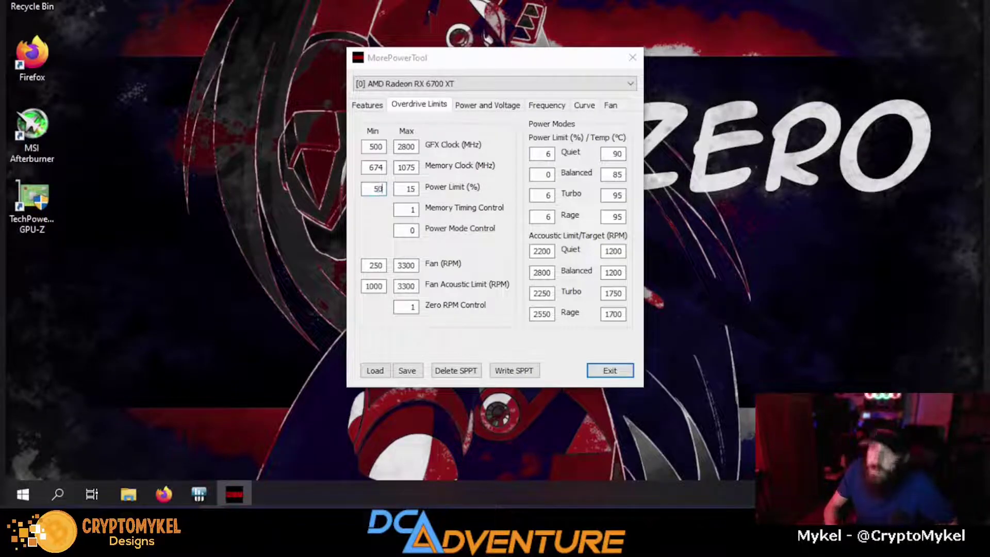
left_click(412, 188)
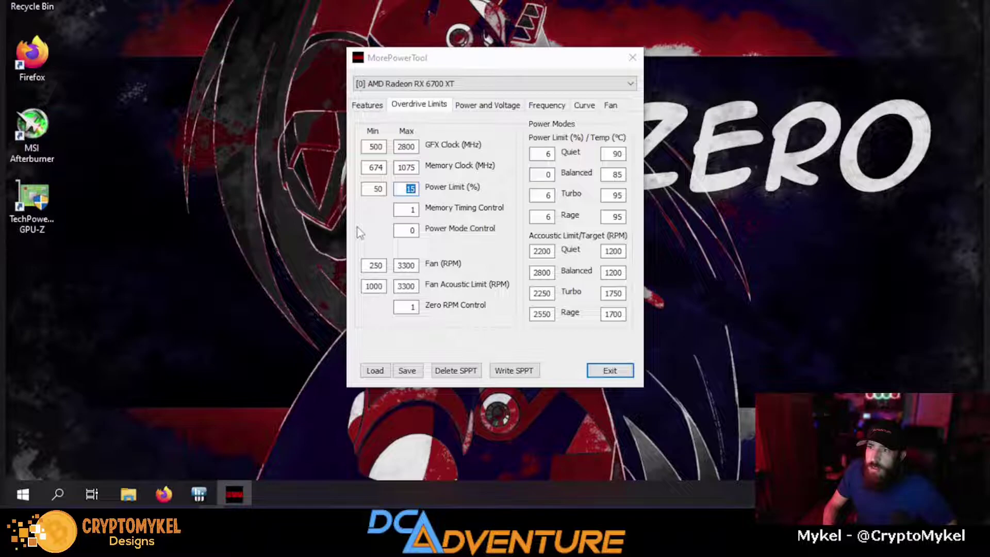
Lower Minimum Voltage GFX from 887 and SoC from 825 to 650 mV
left_click(496, 109)
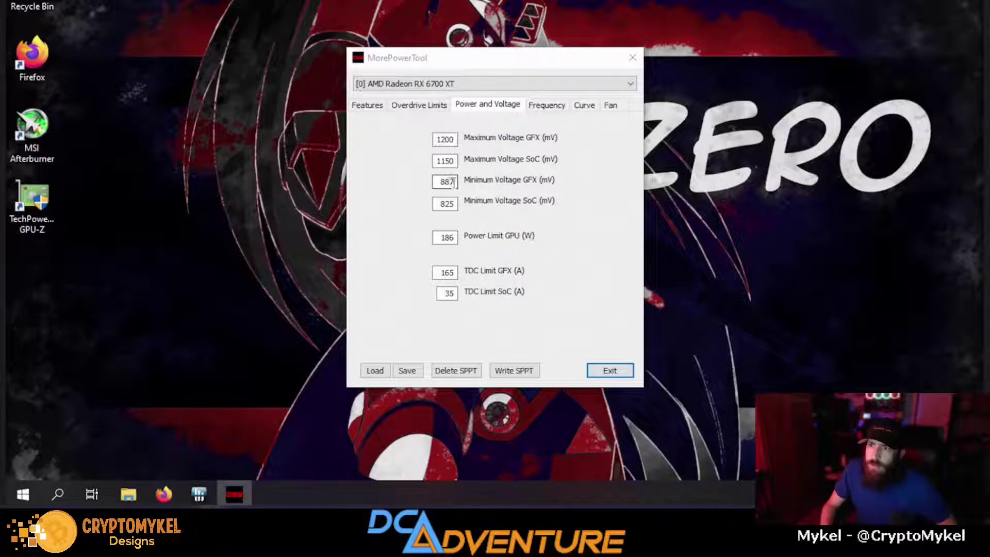
left_click_drag(455, 184, 436, 184)
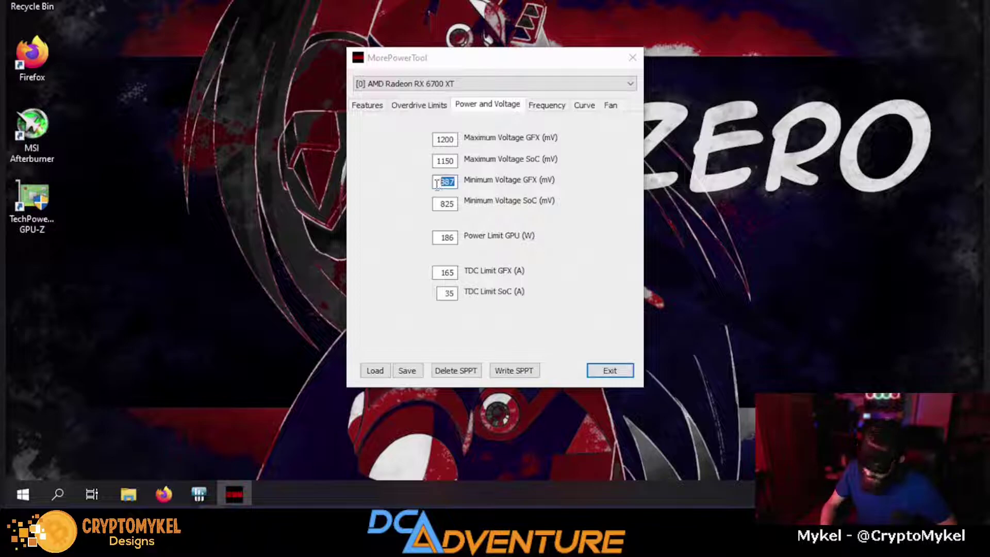
type("650")
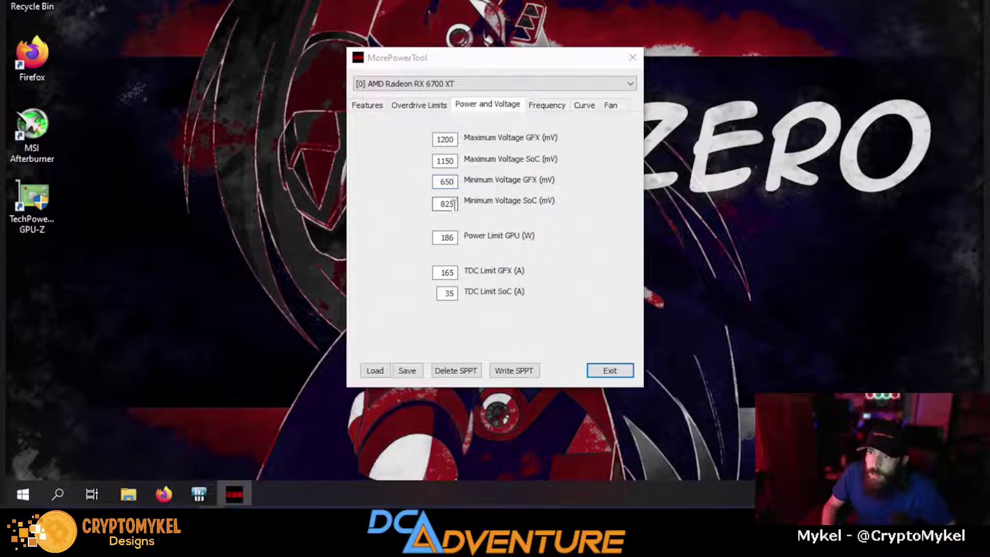
left_click_drag(455, 205, 437, 205)
key("BackSpace")
type("650")
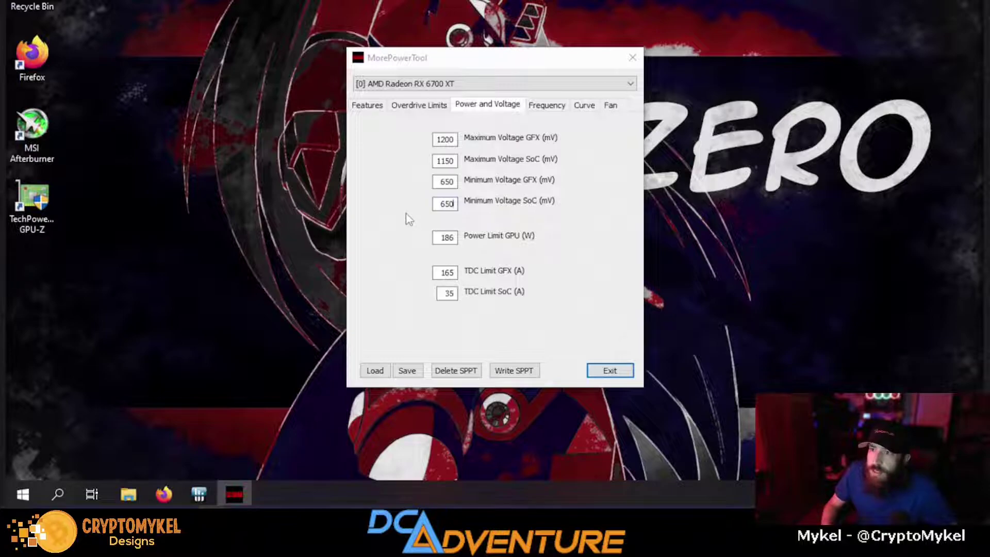
Review the Overdrive Limits, Power and Voltage, Frequency, Curve and Fan tabs of the RX 6700 XT
left_click(398, 107)
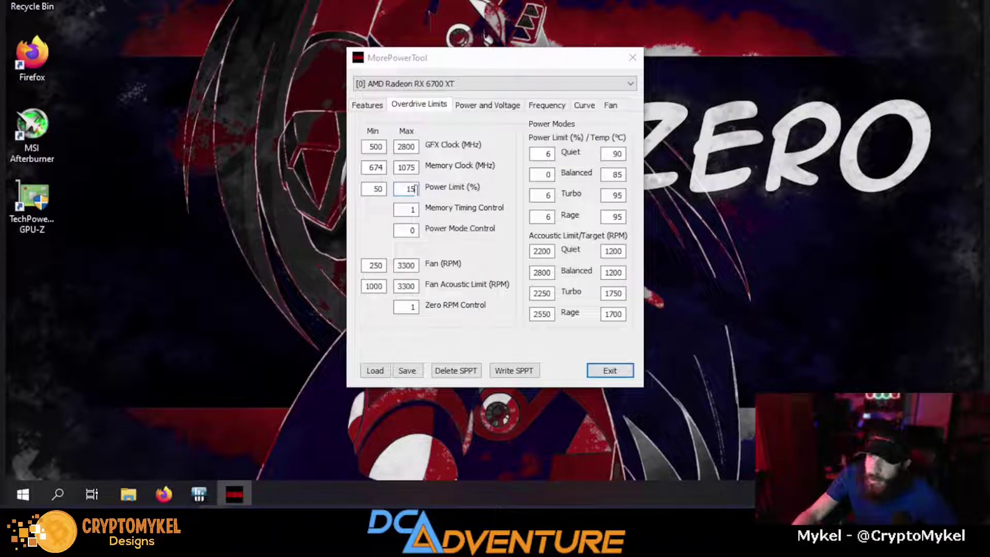
left_click(519, 96)
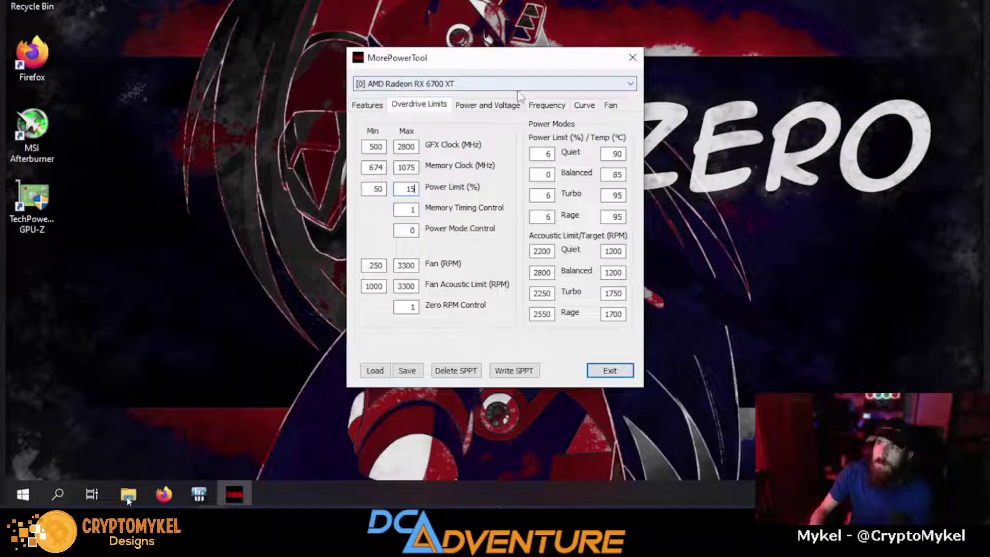
left_click(479, 108)
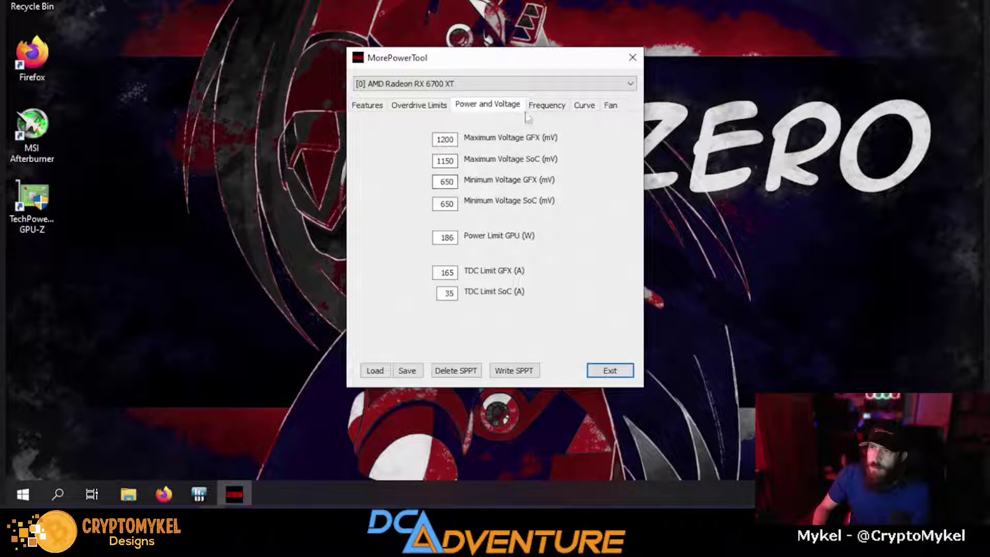
left_click(549, 109)
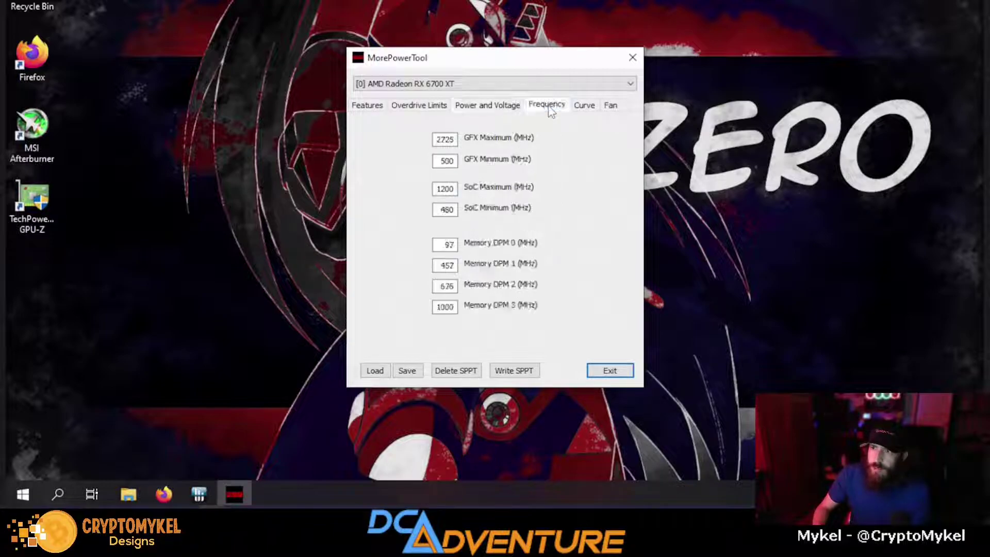
left_click(586, 106)
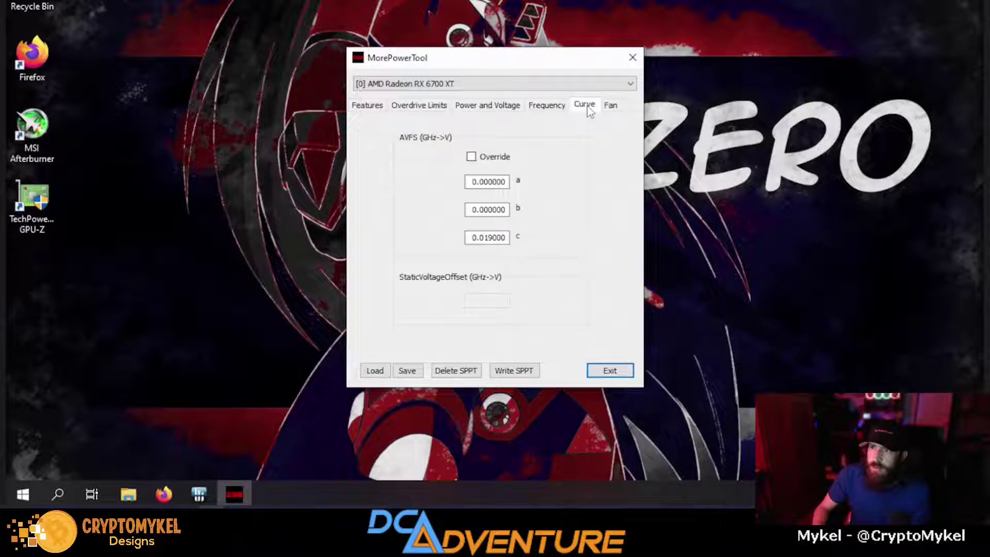
left_click(614, 108)
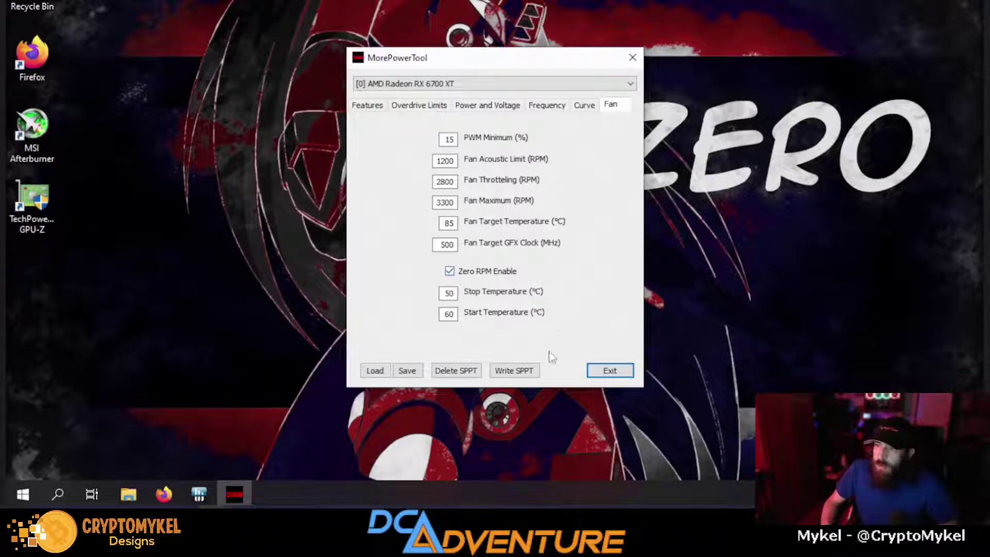
Write the modified SPPT power table to the GPU, cancel saving to a file, and exit MorePowerTool
left_click(524, 371)
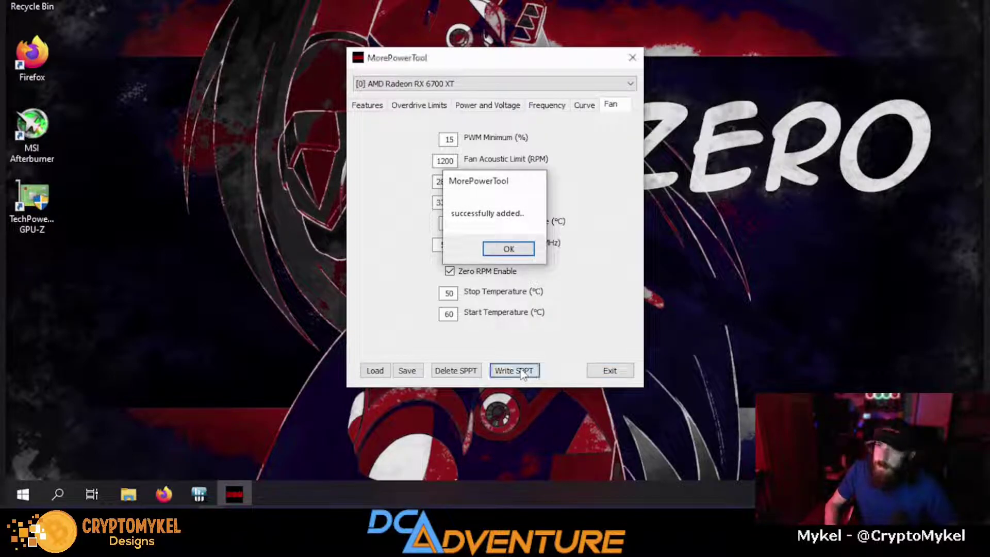
key("Return")
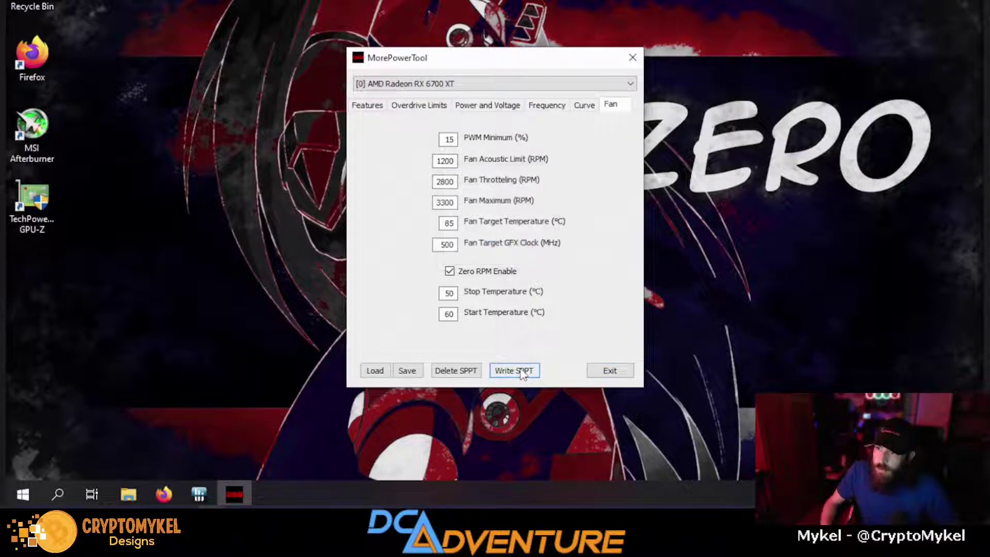
left_click(412, 373)
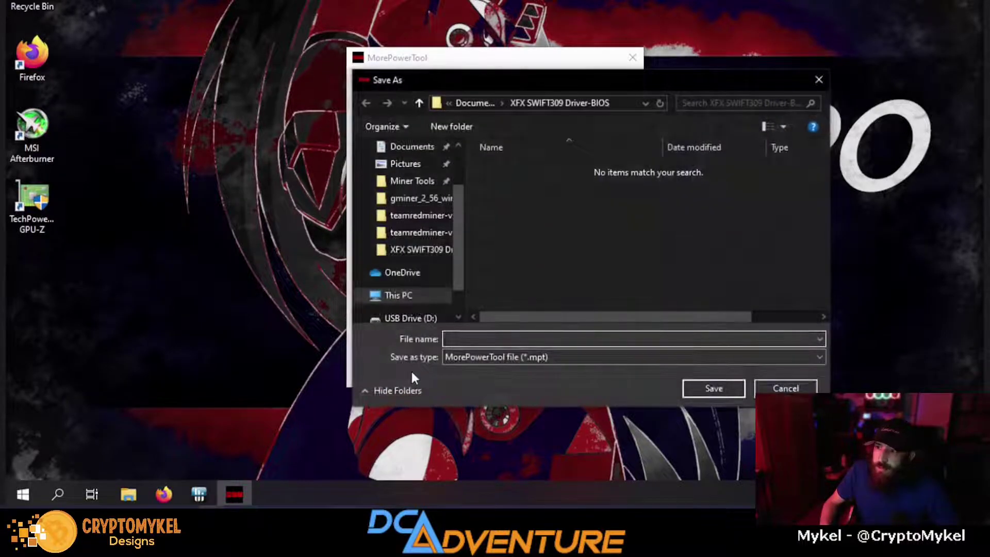
left_click(720, 384)
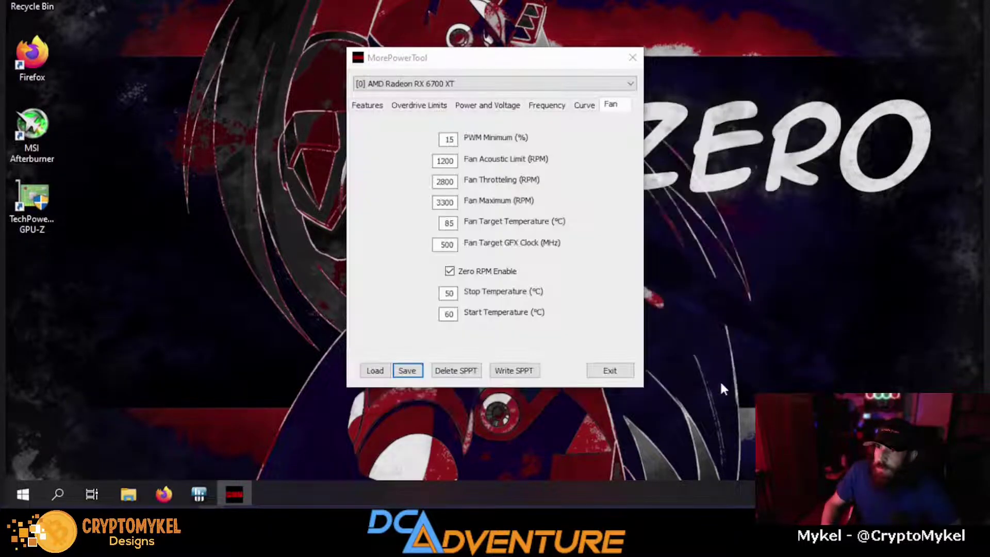
left_click(610, 372)
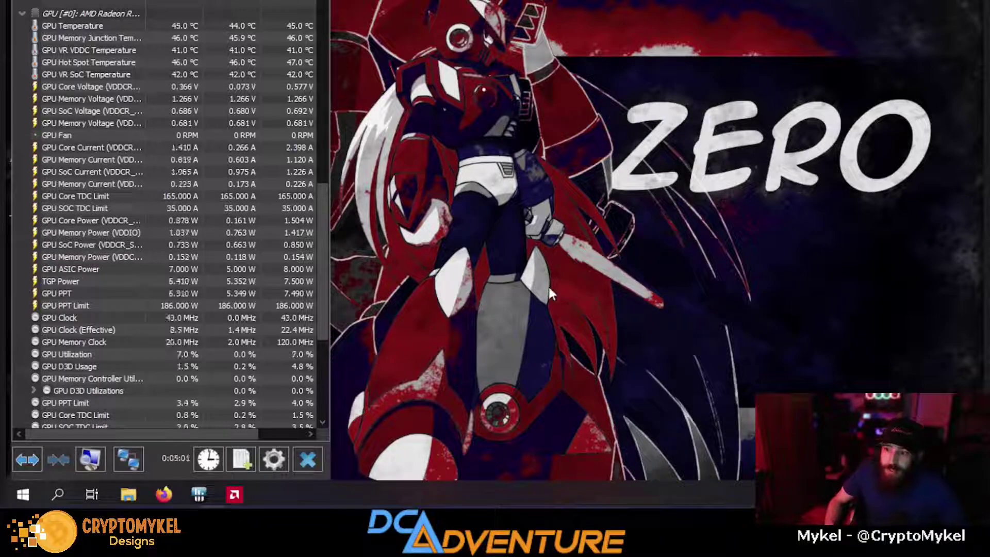
In Radeon Software, enable GPU Tuning and its Advanced Control
left_click(236, 497)
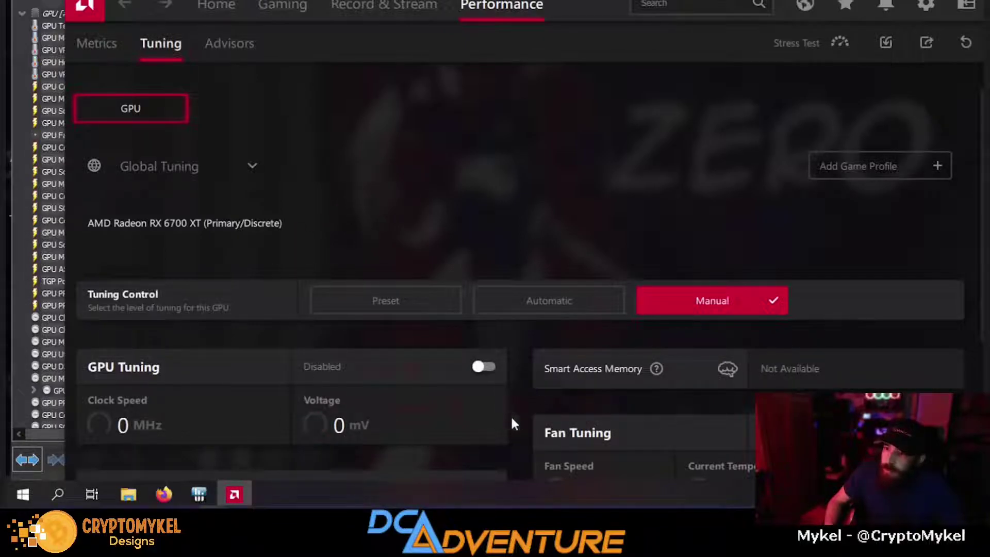
scroll(511, 416, "down", 3)
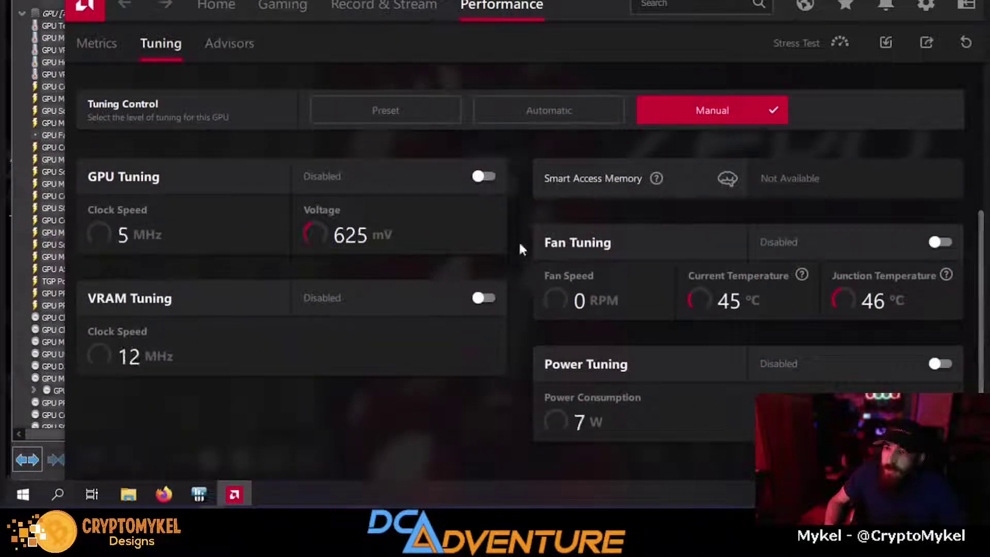
left_click(477, 179)
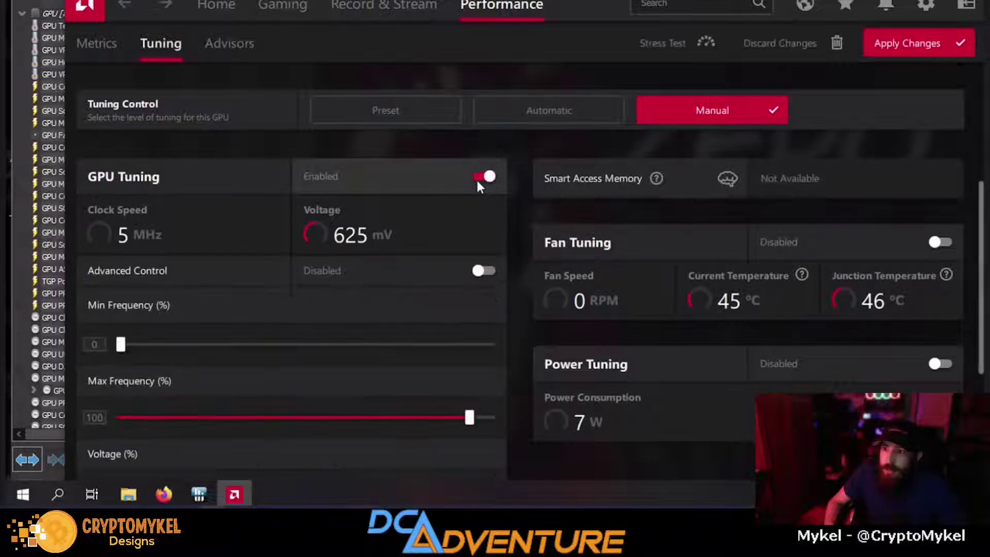
left_click(479, 271)
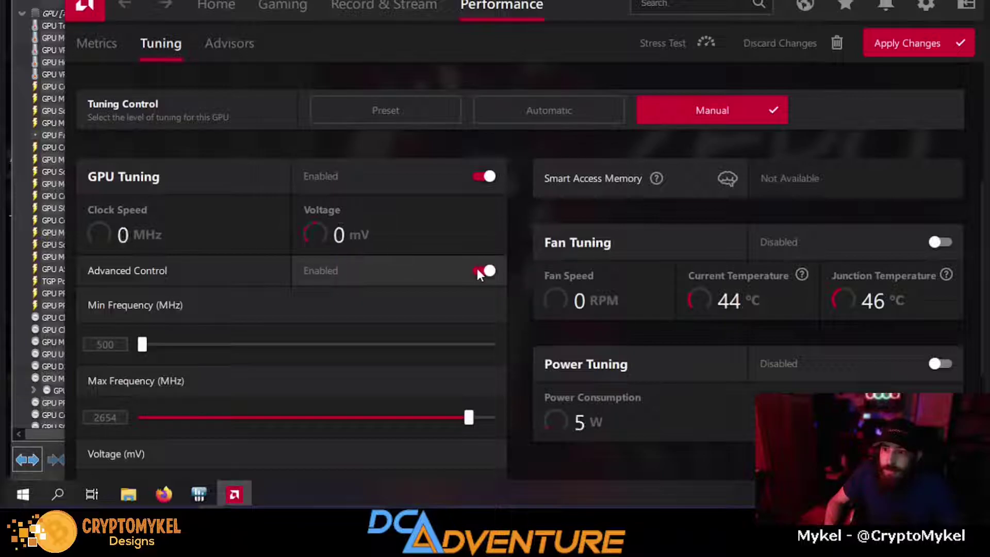
scroll(509, 326, "down", 4)
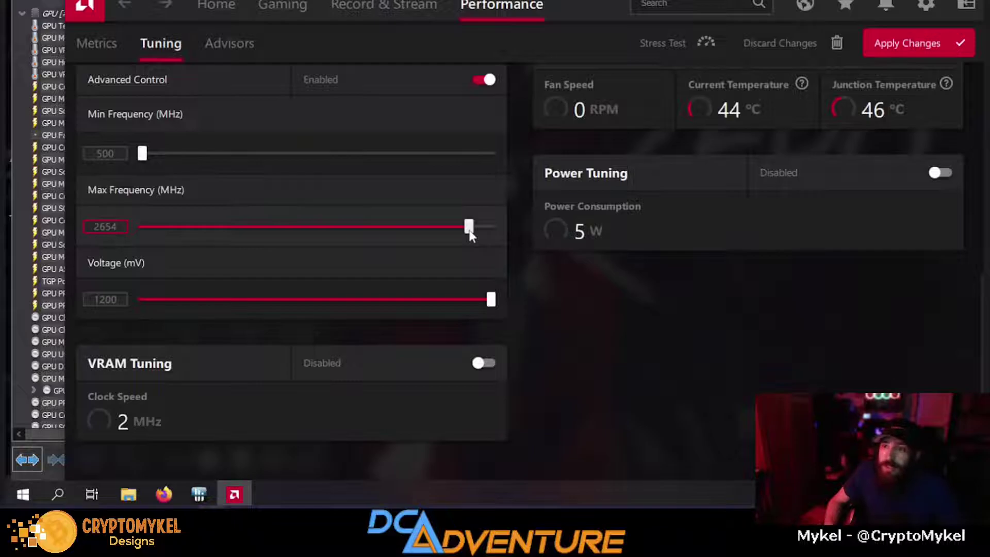
Lower the GPU Max Frequency from 2654 to 2650 MHz
left_click(118, 226)
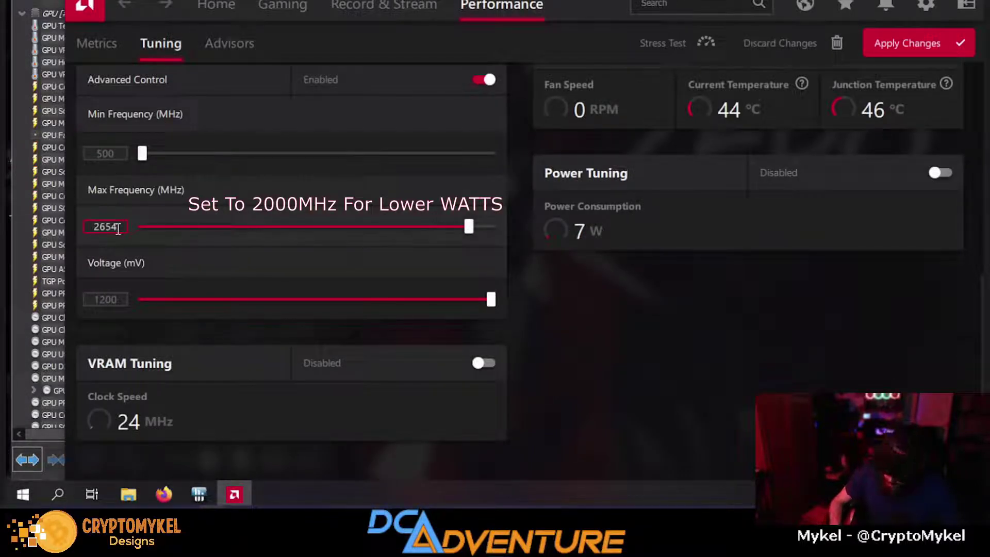
key("BackSpace")
type("0")
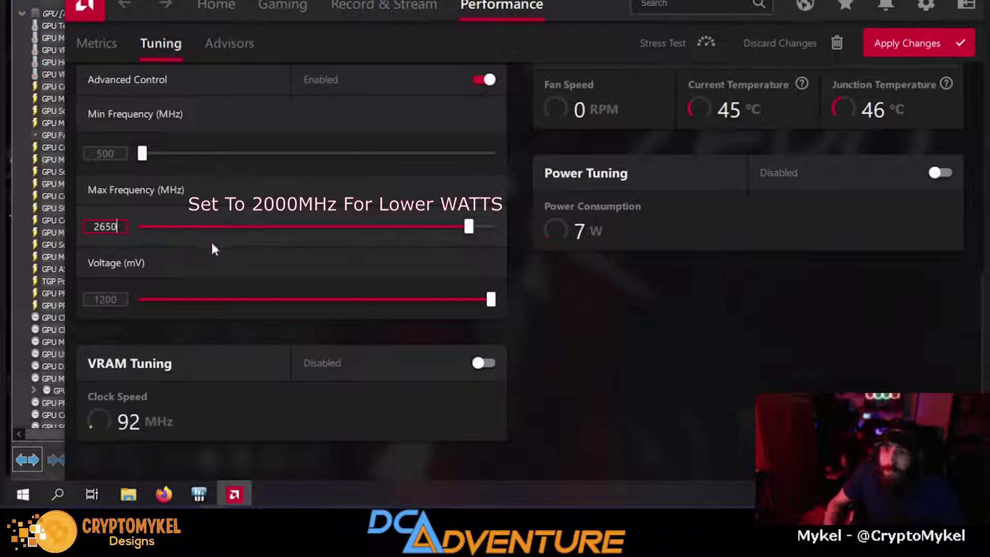
key("Return")
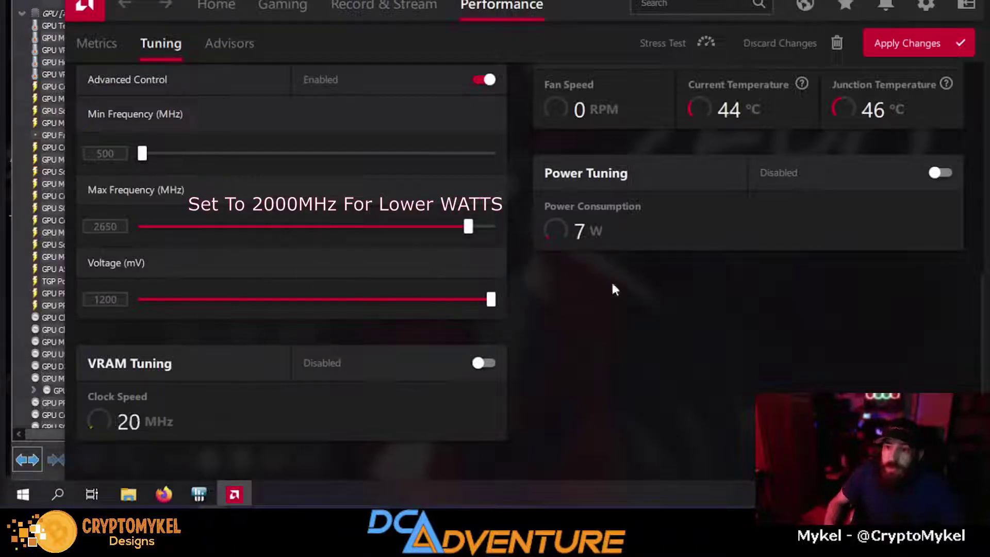
Enable VRAM Tuning with Fast Timing memory timing
left_click(484, 364)
scroll(519, 377, "down", 3)
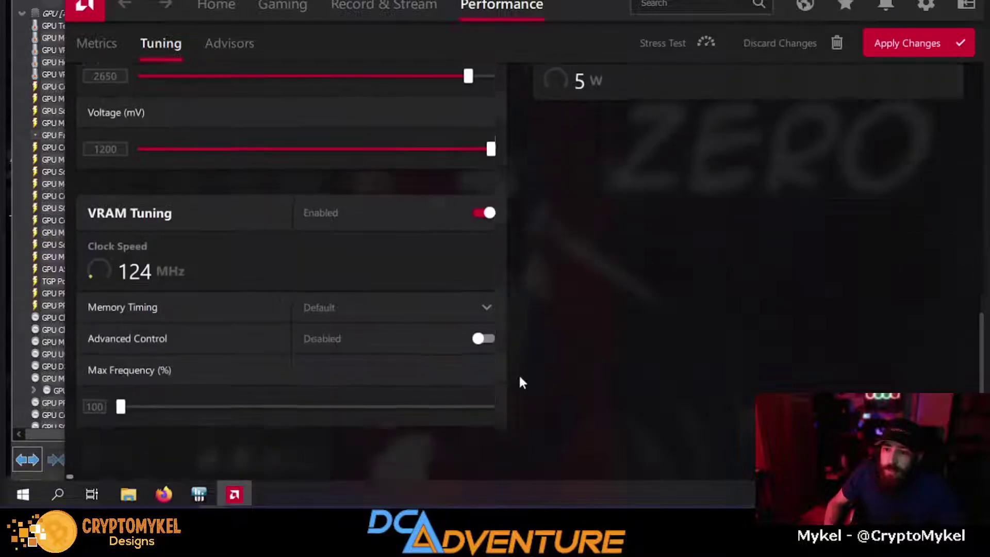
left_click(471, 301)
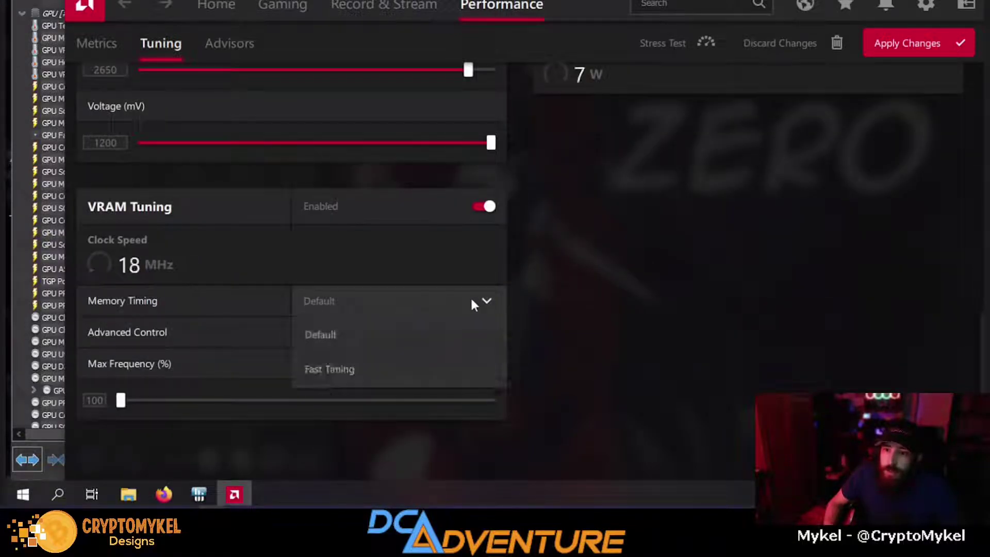
left_click(390, 369)
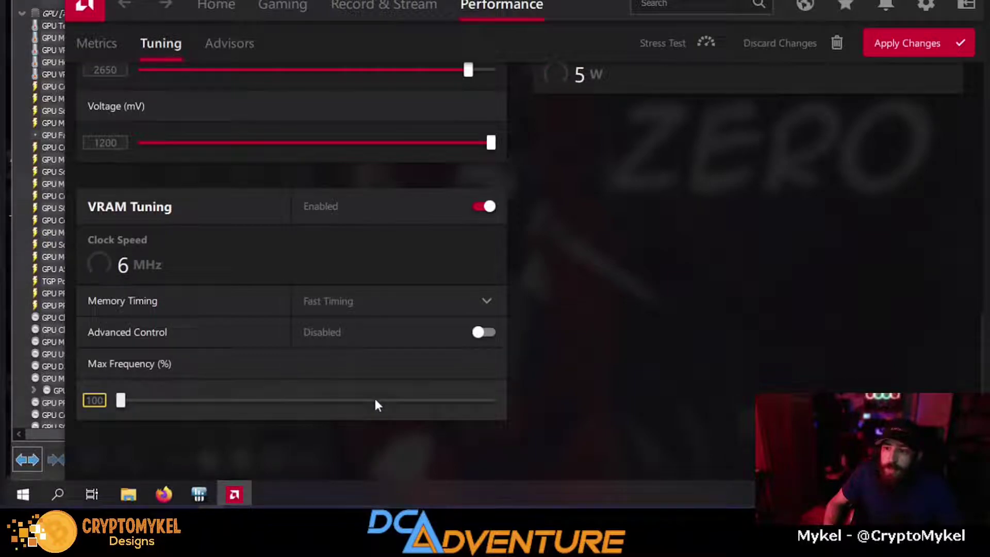
Enable VRAM Advanced Control and set the memory Max Frequency to 2150 MHz
left_click_drag(469, 398, 507, 397)
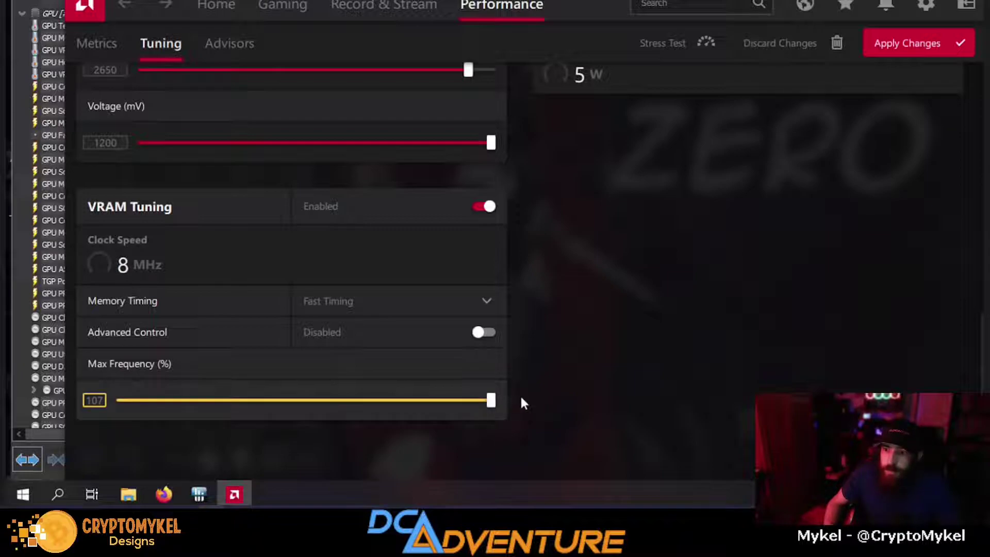
left_click(477, 331)
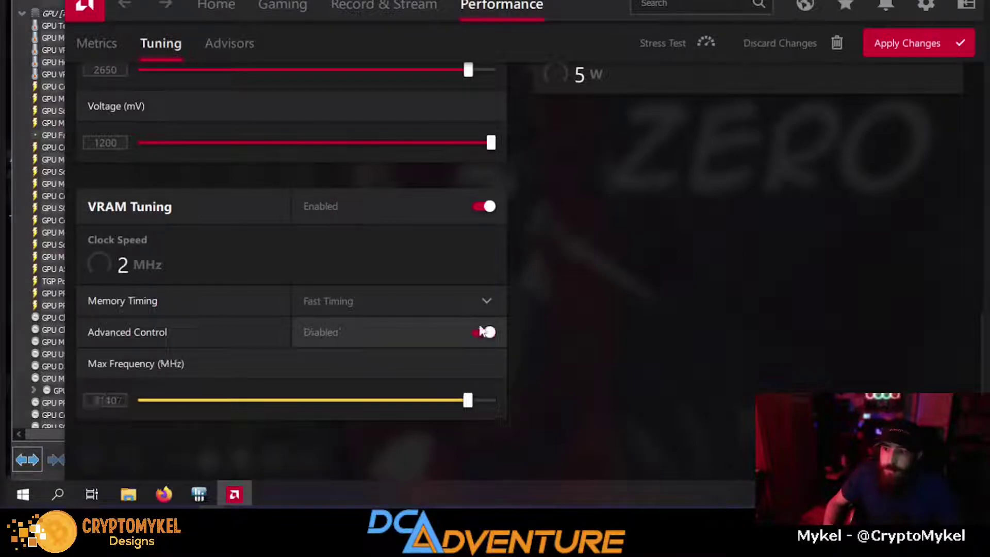
left_click_drag(468, 400, 538, 410)
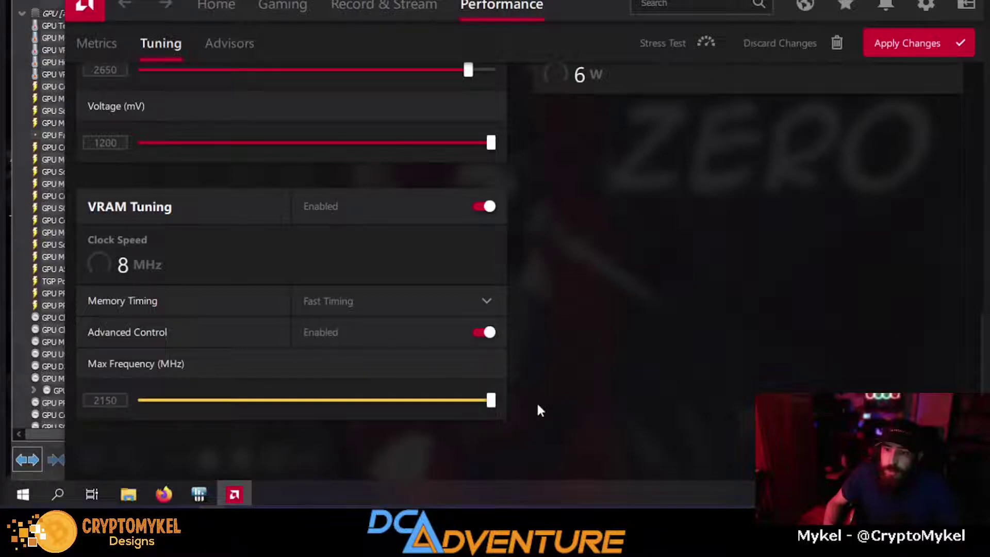
Enable Fan Tuning with Zero RPM turned off and Advanced Control on
scroll(539, 410, "up", 3)
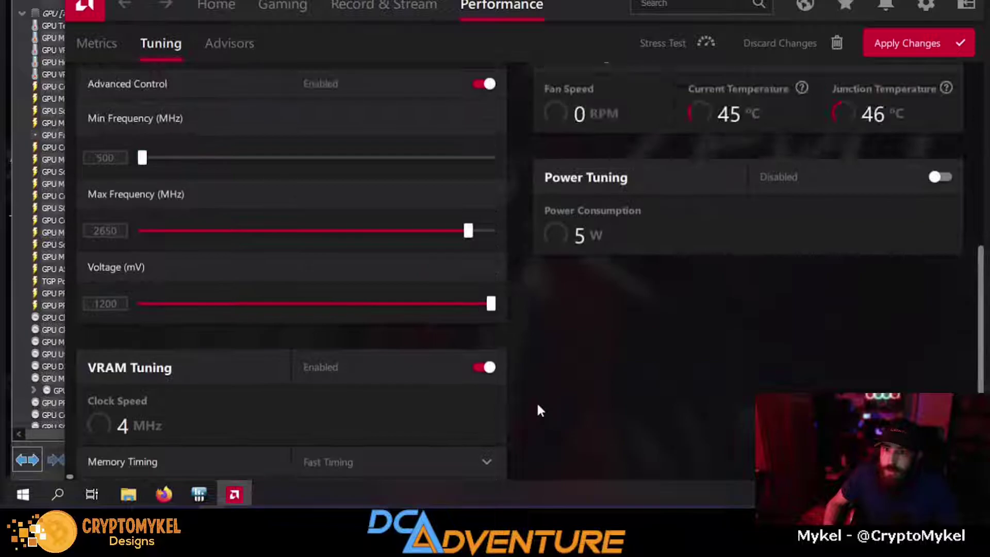
scroll(551, 349, "down", 3)
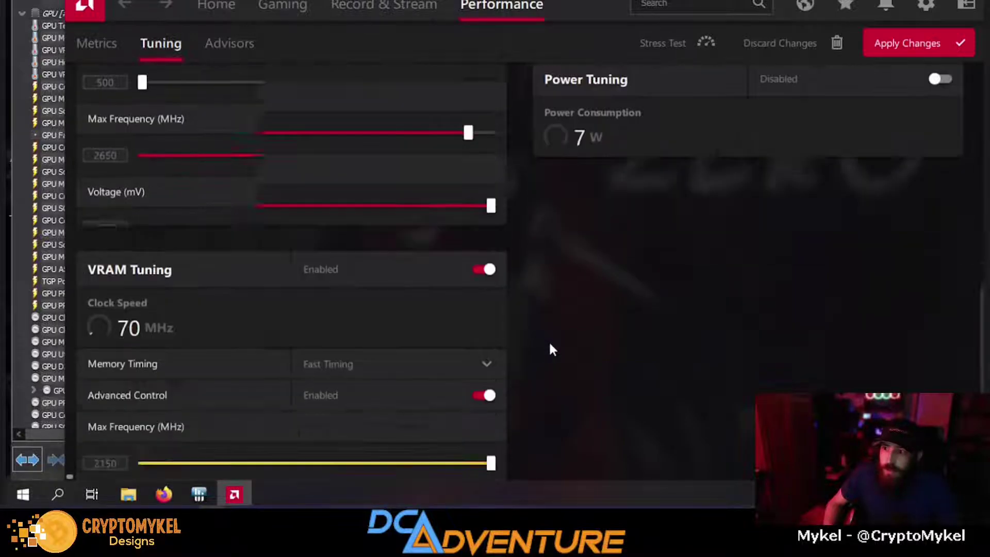
scroll(549, 350, "up", 10)
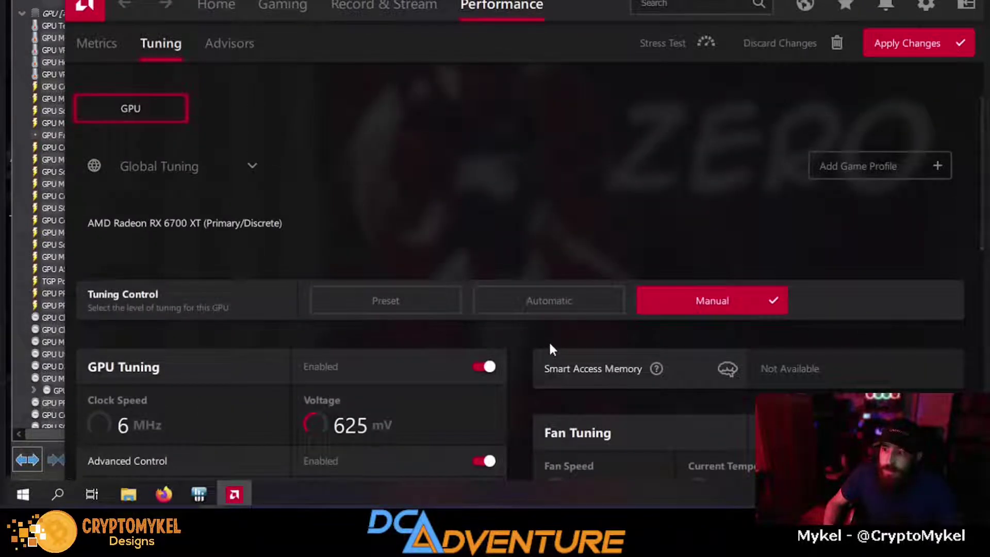
scroll(549, 349, "down", 2)
scroll(549, 340, "down", 1)
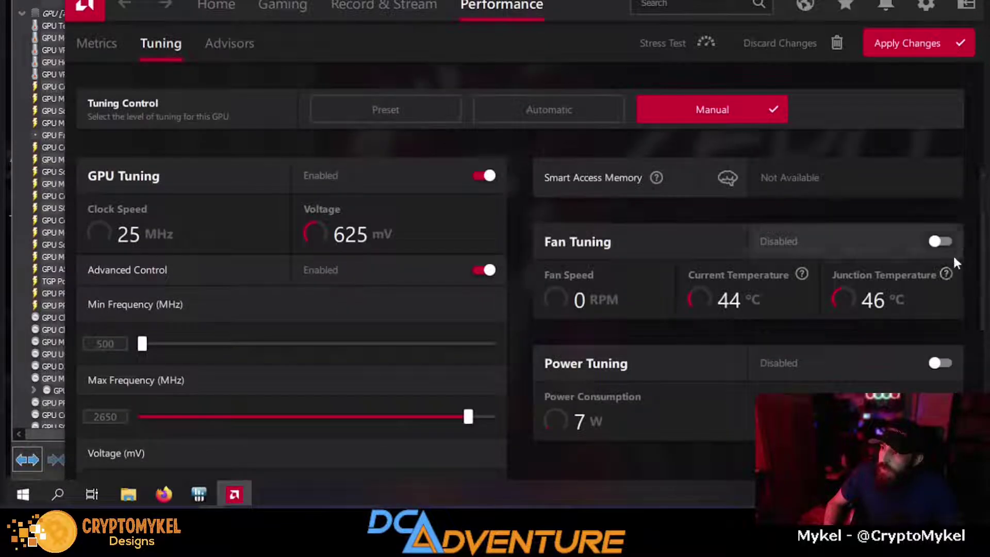
left_click(938, 242)
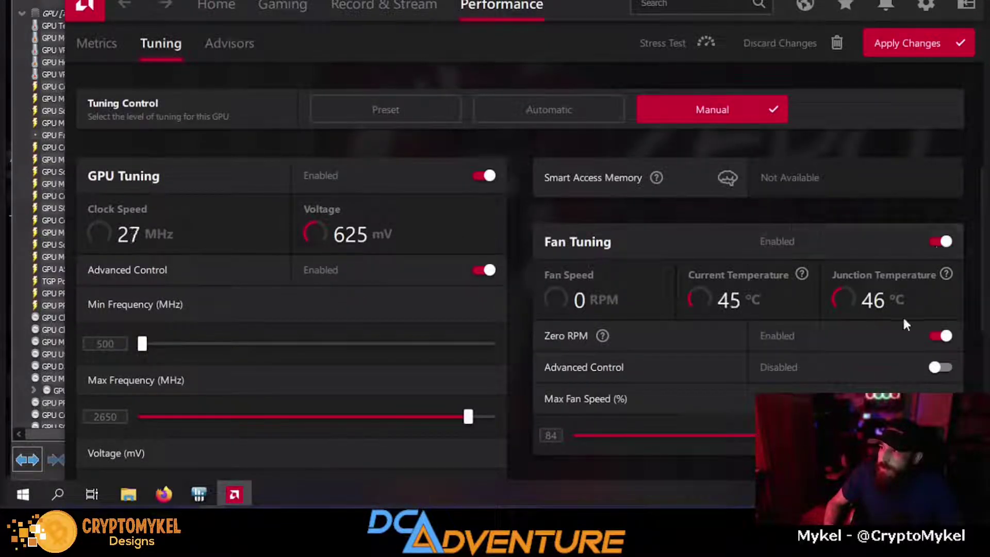
left_click(935, 338)
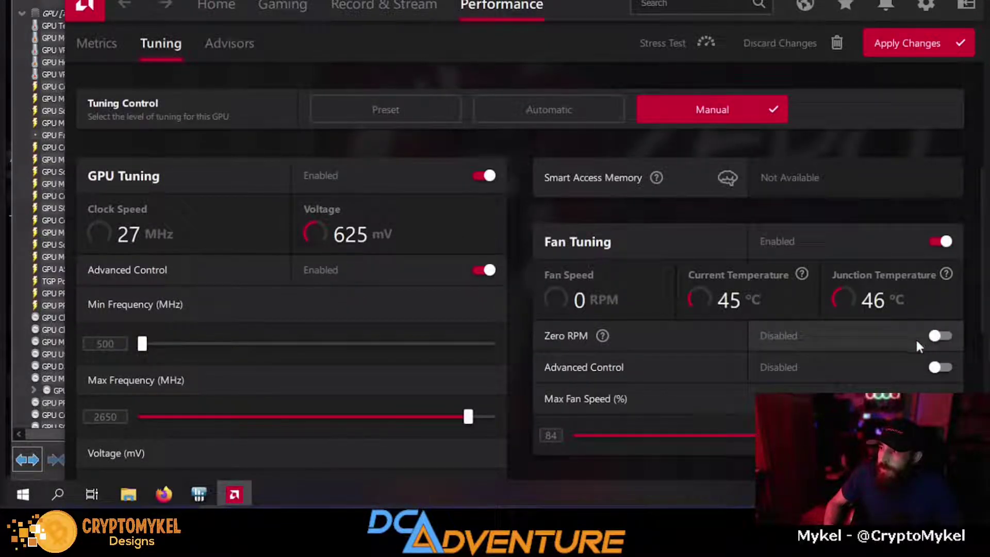
left_click(939, 368)
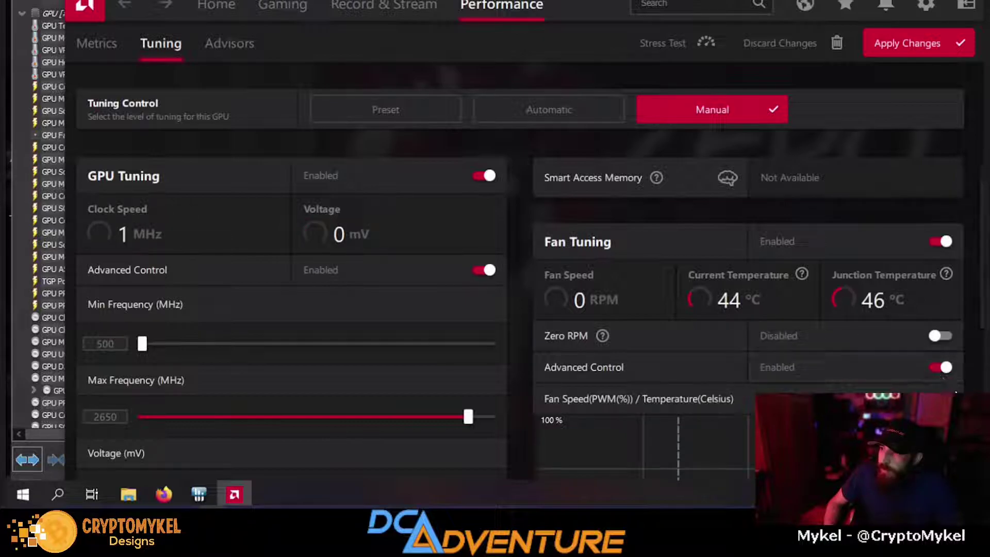
Drag the fan curve points up into a nearly flat curve around 75–80%
scroll(908, 339, "down", 5)
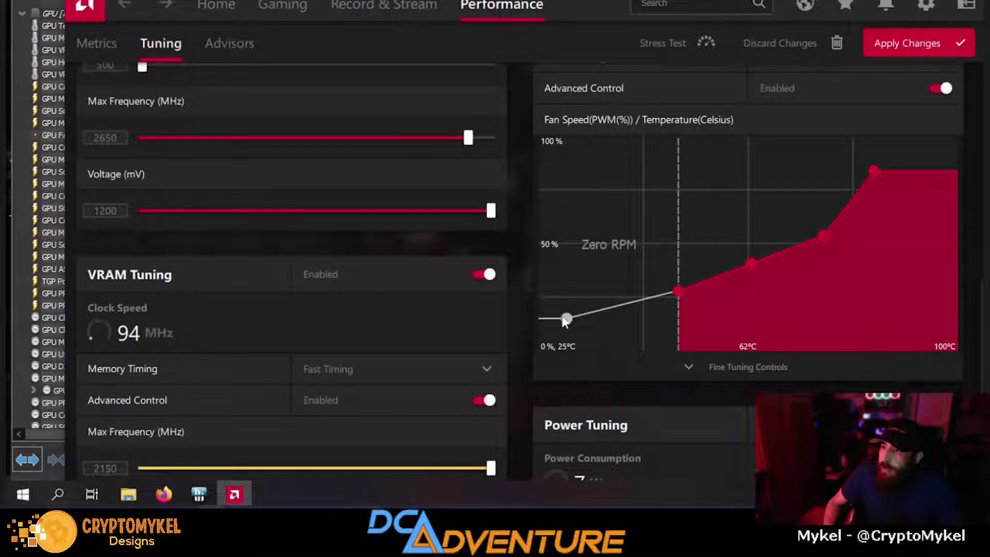
left_click_drag(566, 319, 558, 190)
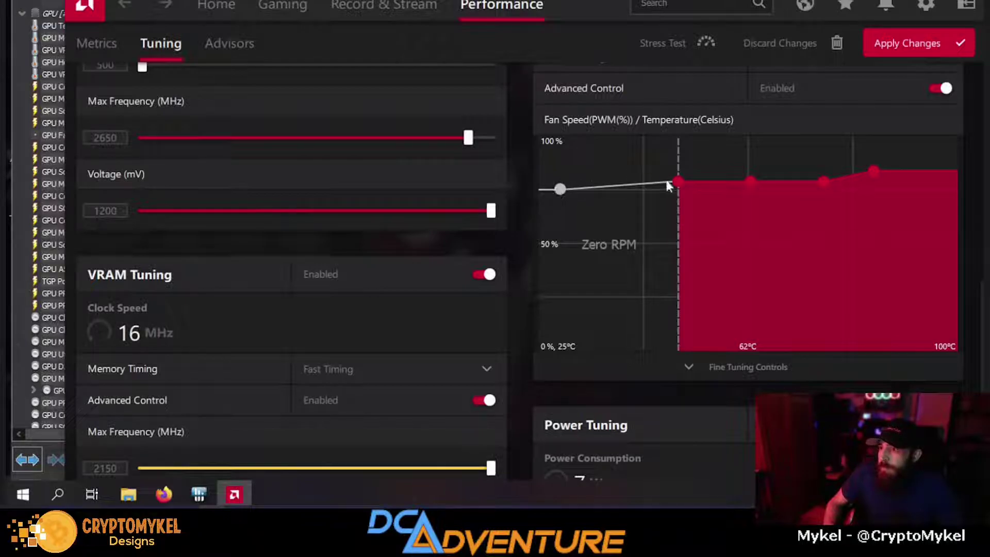
left_click_drag(682, 179, 683, 186)
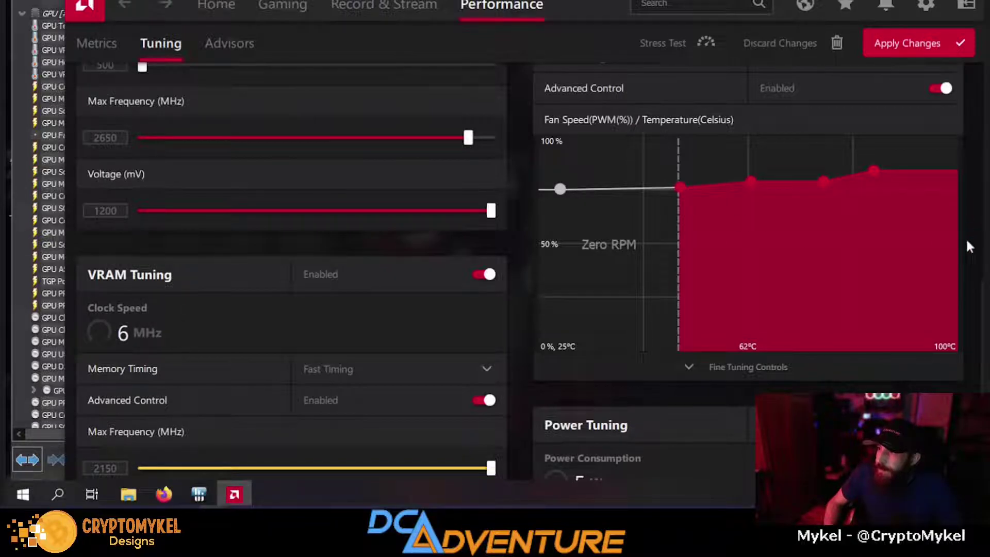
Enable Power Tuning, apply a -20% power limit, and minimize Radeon Software
scroll(966, 237, "down", 2)
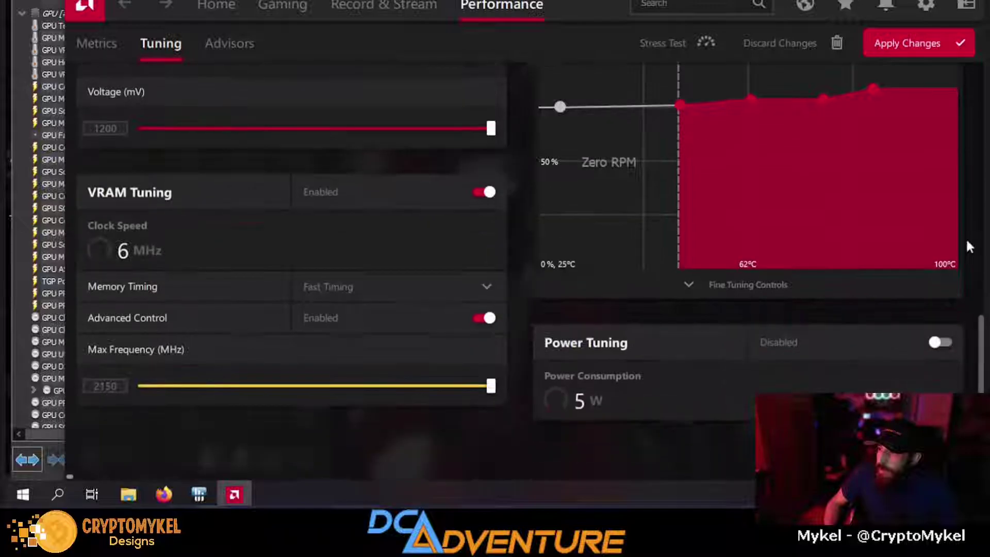
left_click(939, 343)
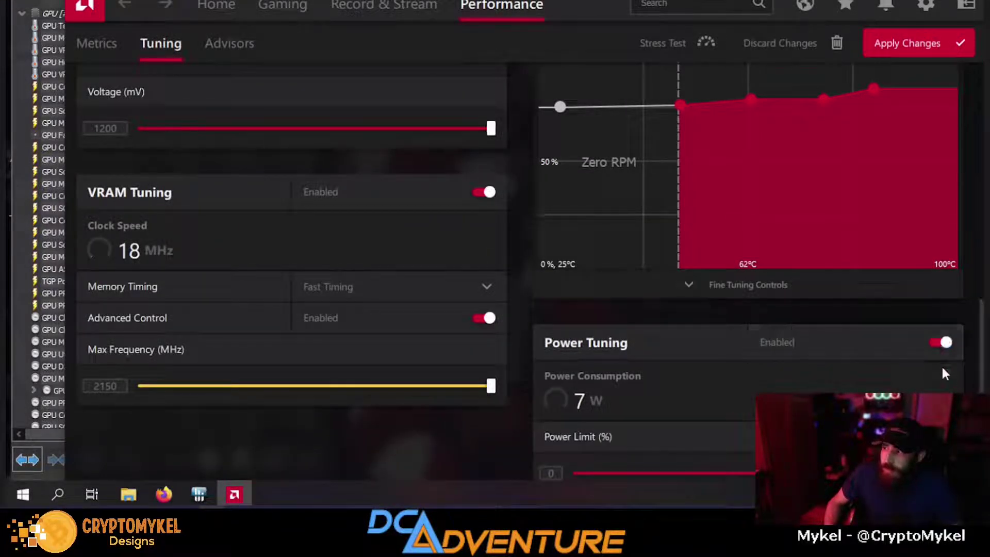
scroll(959, 376, "down", 2)
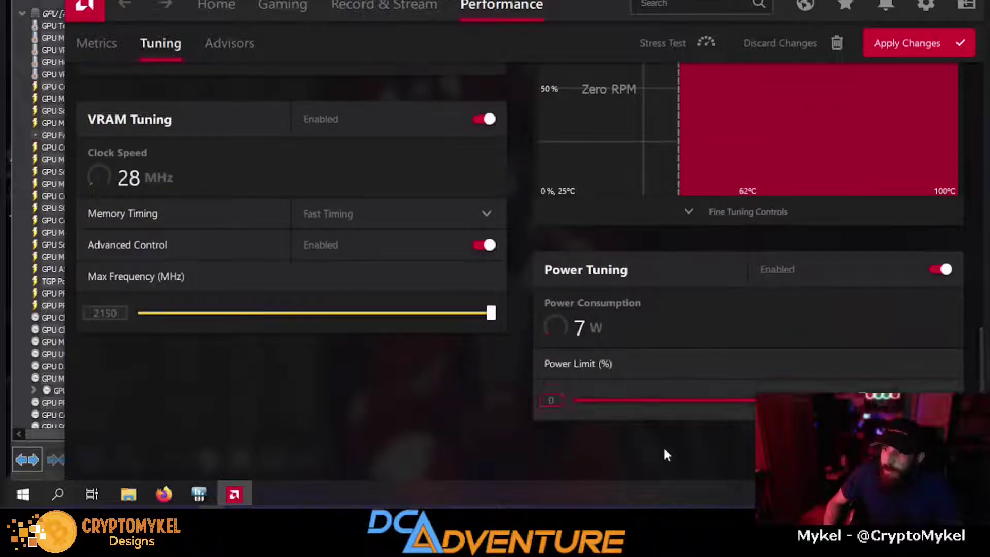
left_click(554, 400)
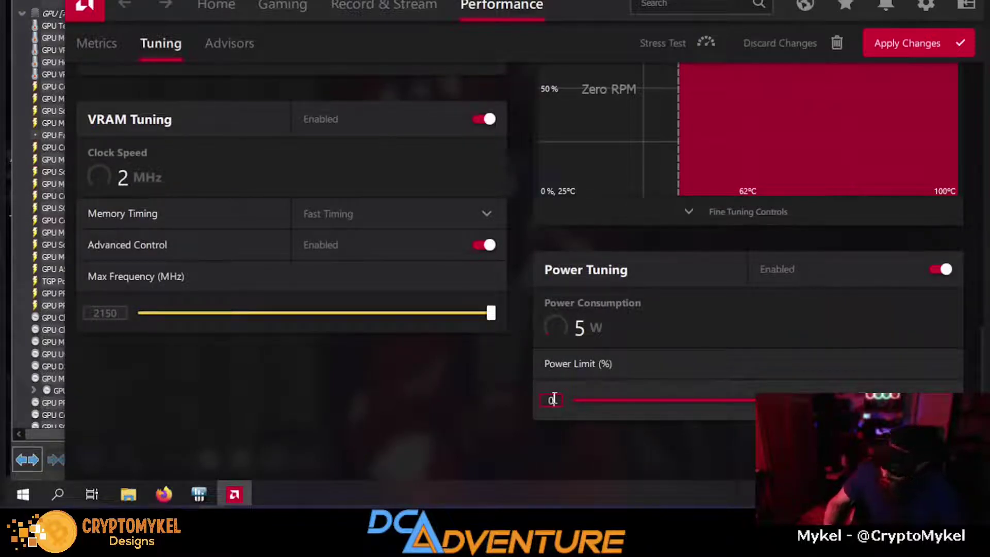
key("BackSpace")
type("-20")
key("Return")
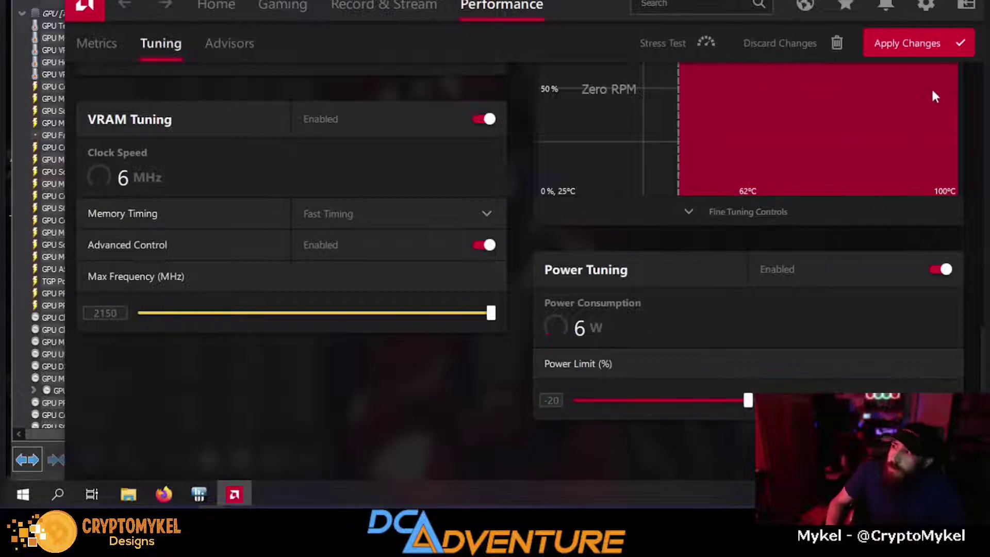
left_click(920, 45)
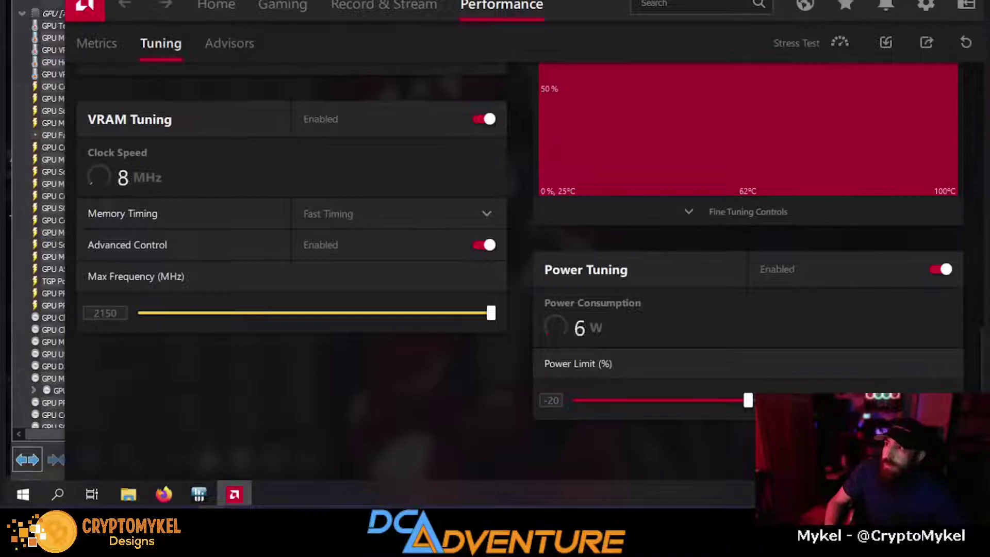
key("alt+r")
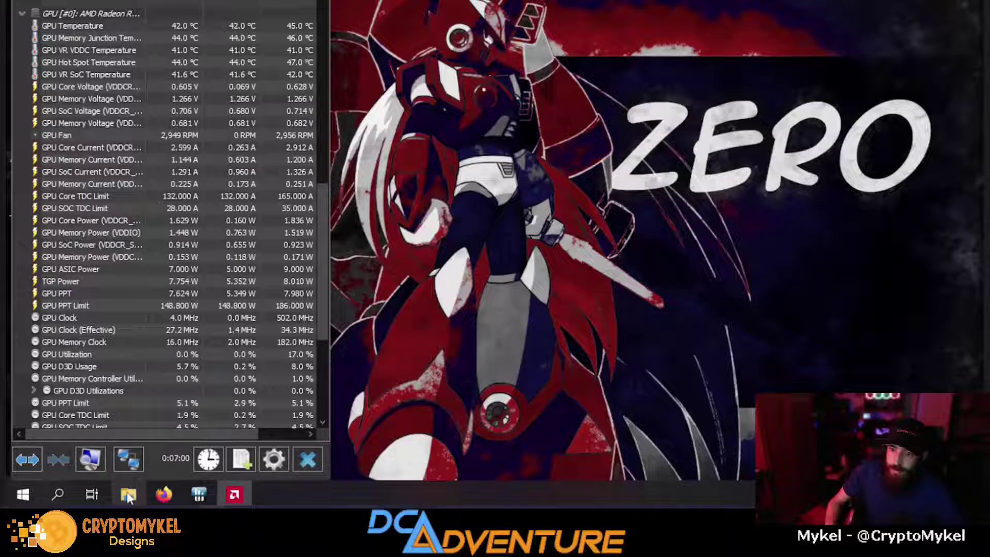
Open the teamredminer-v0.8.4-win folder and browse its files to start the Ethereum miner
left_click(128, 495)
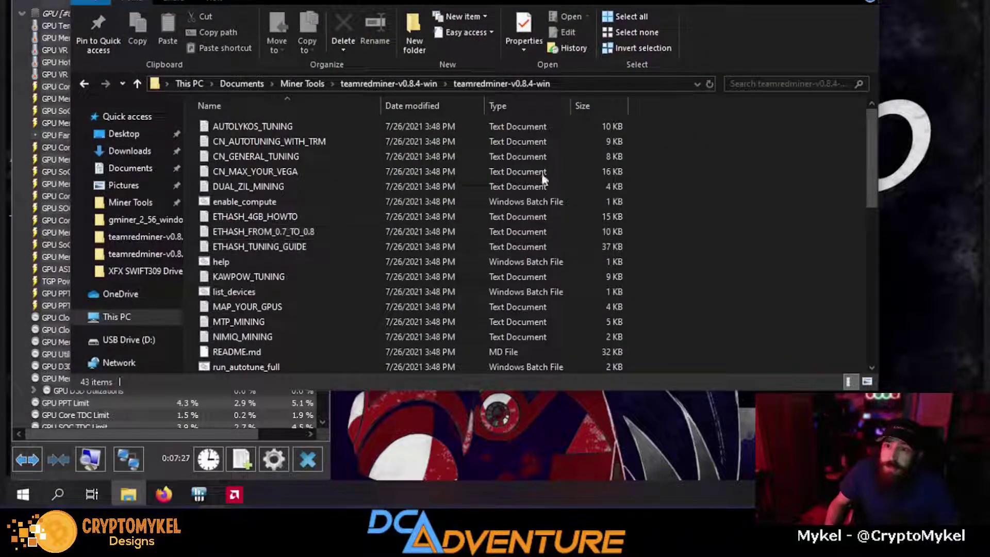
scroll(604, 246, "down", 9)
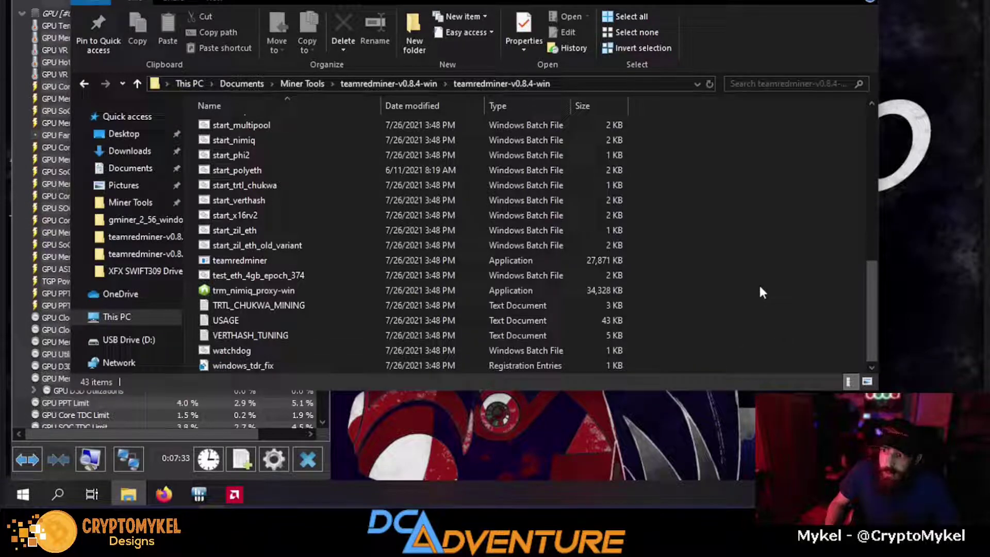
scroll(761, 290, "up", 5)
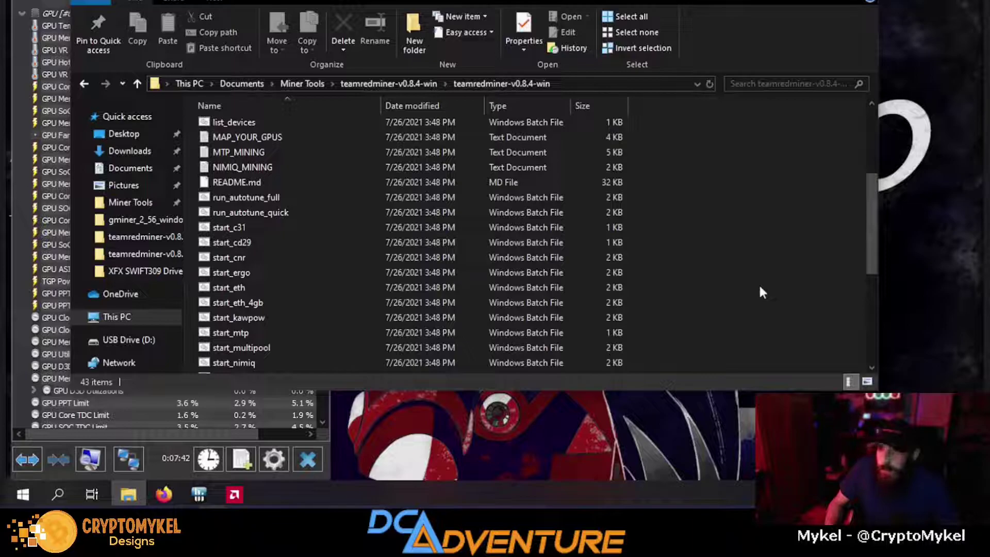
scroll(761, 288, "up", 4)
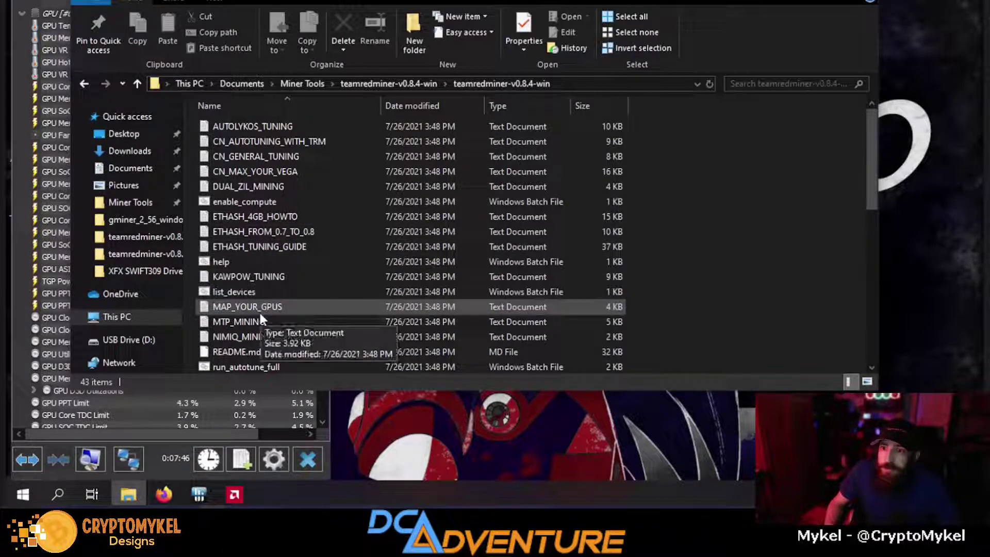
scroll(260, 316, "down", 6)
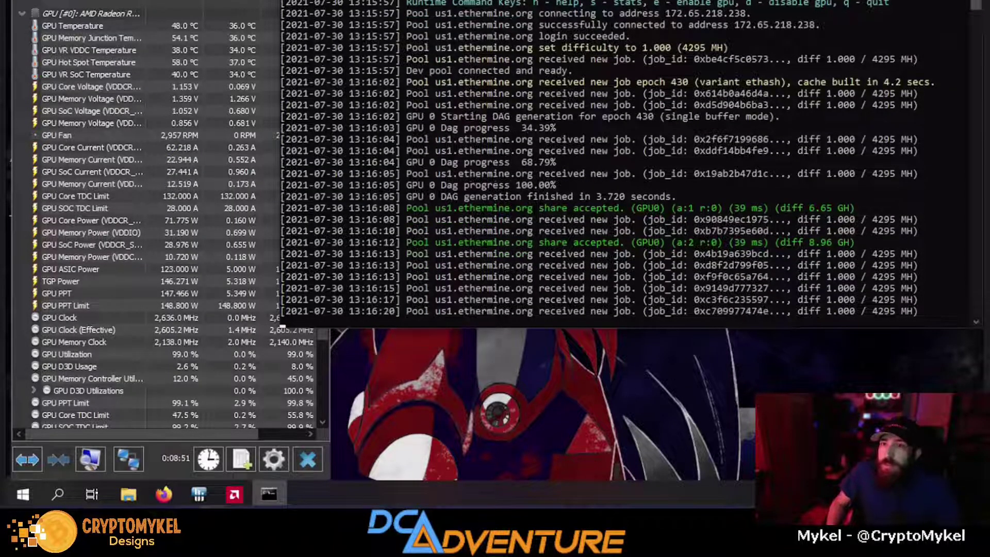
Switch to HWiNFO while TeamRedMiner mines for two minutes at about 47 MH/s and 148 W
key("alt+Tab")
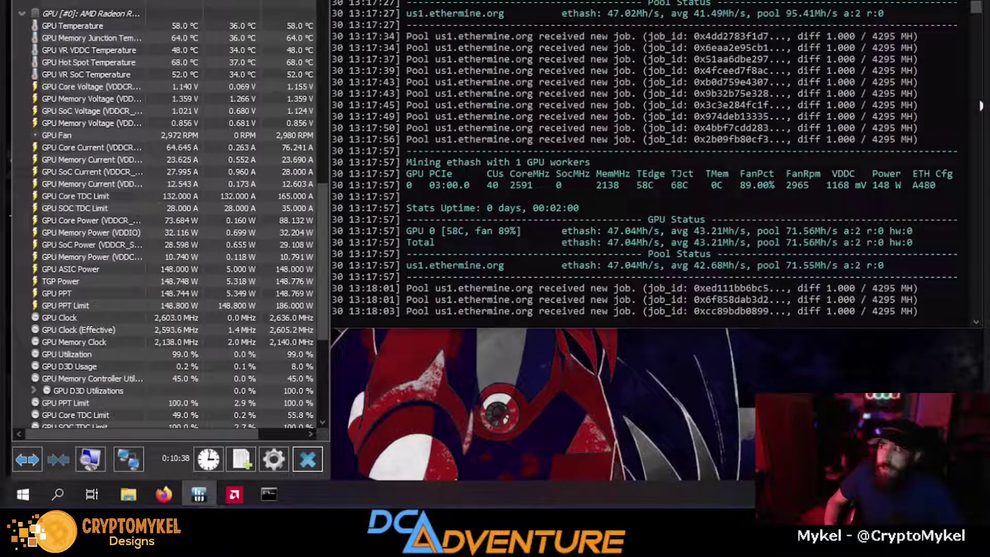
Close the TeamRedMiner console and lower the Radeon power limit from -20% to -23%
left_click_drag(331, 326, 283, 327)
key("alt+F4")
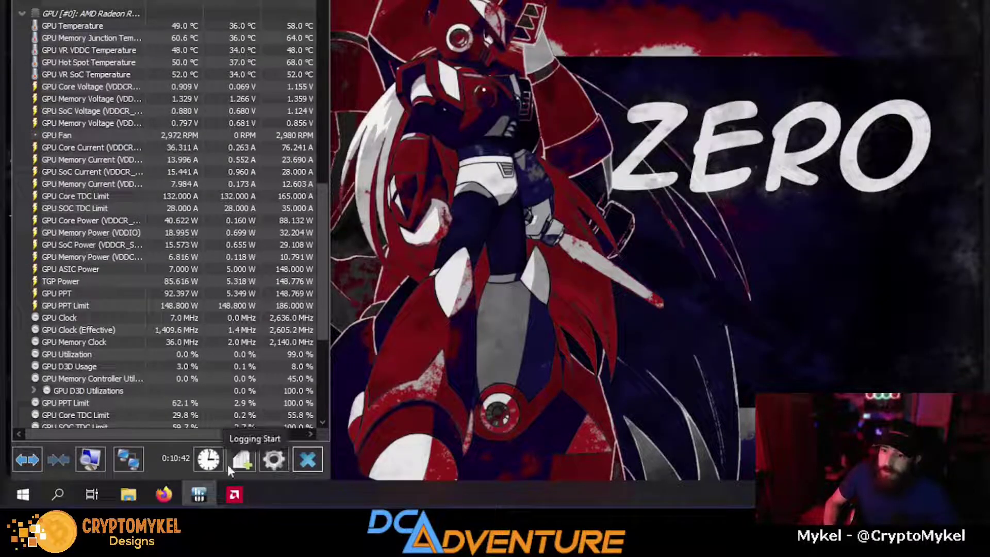
left_click(234, 495)
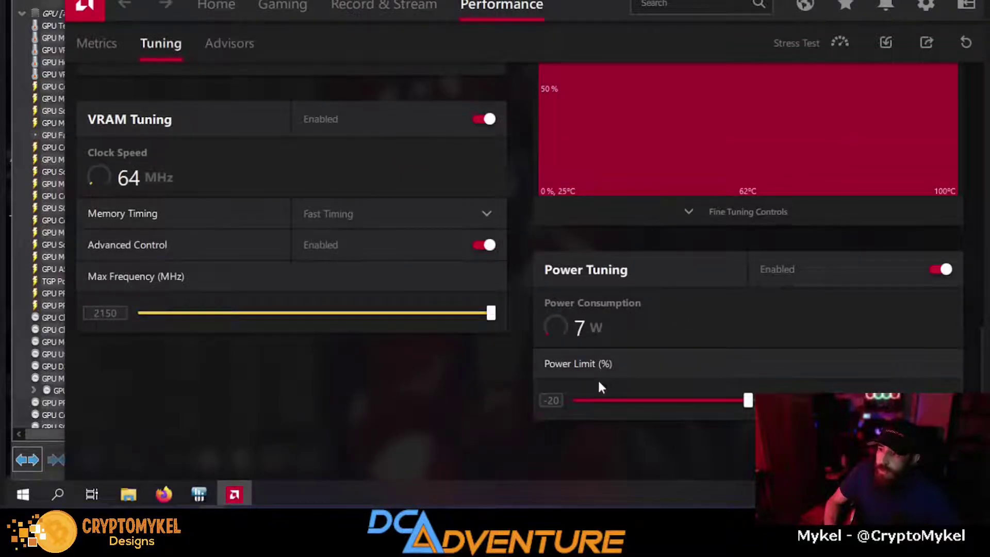
left_click(748, 403)
left_click_drag(748, 404, 692, 405)
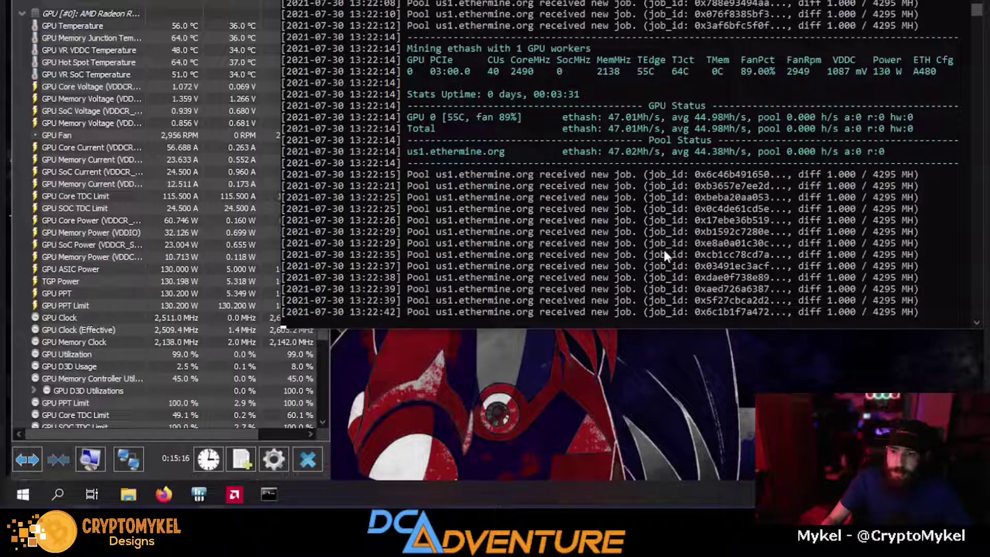
Bring up the VideoCardz XFX RX 6700 XT spec page in Firefox
left_click(147, 494)
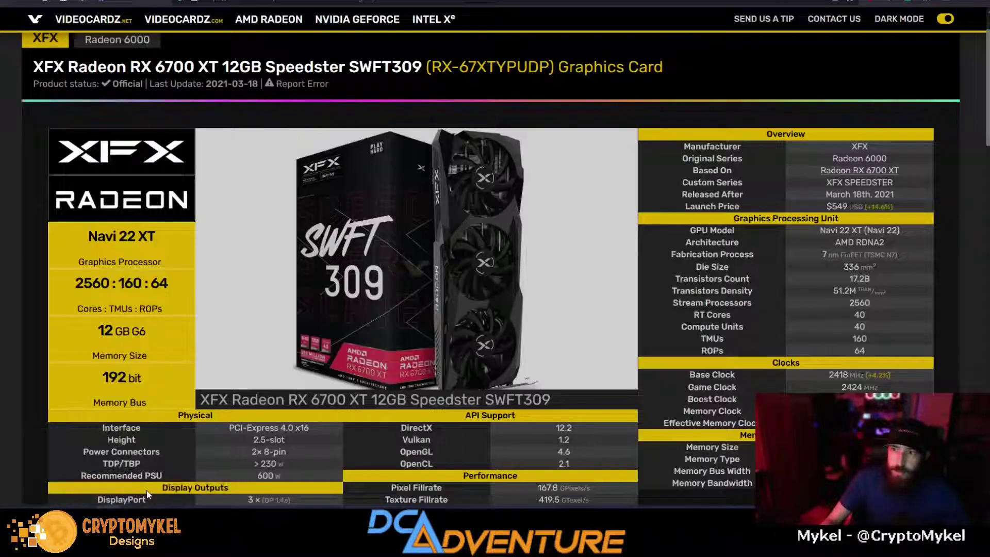